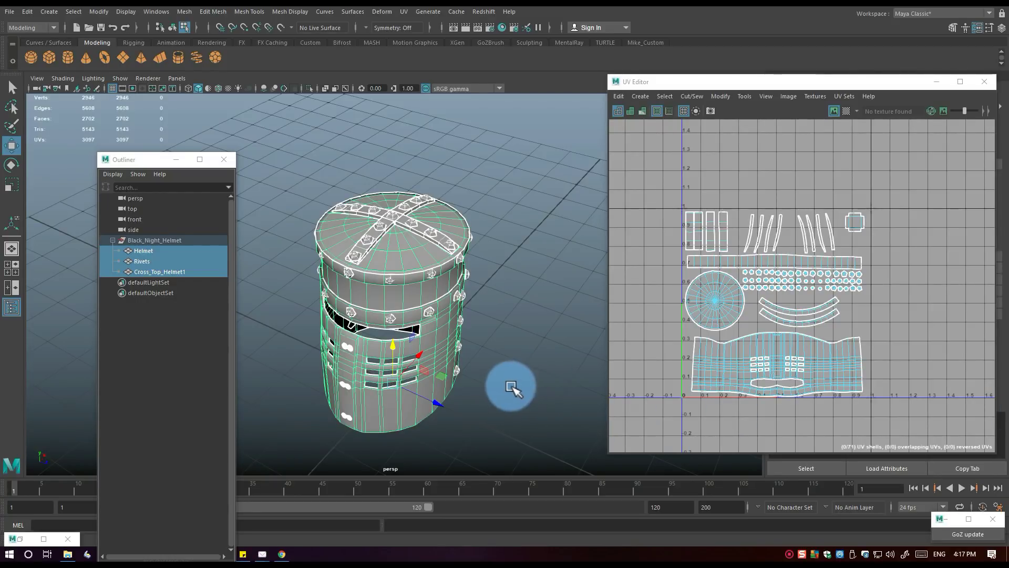
Step: Orbit and zoom around the helmet to inspect it from below, side, front and top
mouse_move(512, 387)
left_mouse_down("alt")
mouse_move(504, 331)
mouse_move(502, 408)
mouse_move(511, 384)
left_mouse_up("alt")
right_click_drag(511, 384, 516, 381, "alt")
left_click_drag(516, 381, 519, 380, "alt")
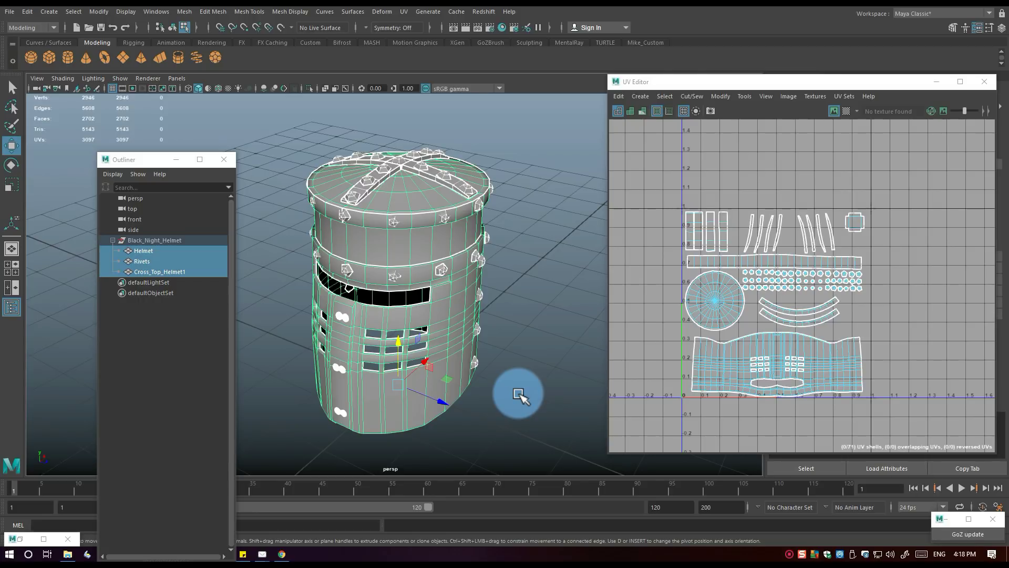
mouse_move(543, 289)
left_mouse_down("alt")
mouse_move(543, 318)
mouse_move(534, 307)
left_mouse_up("alt")
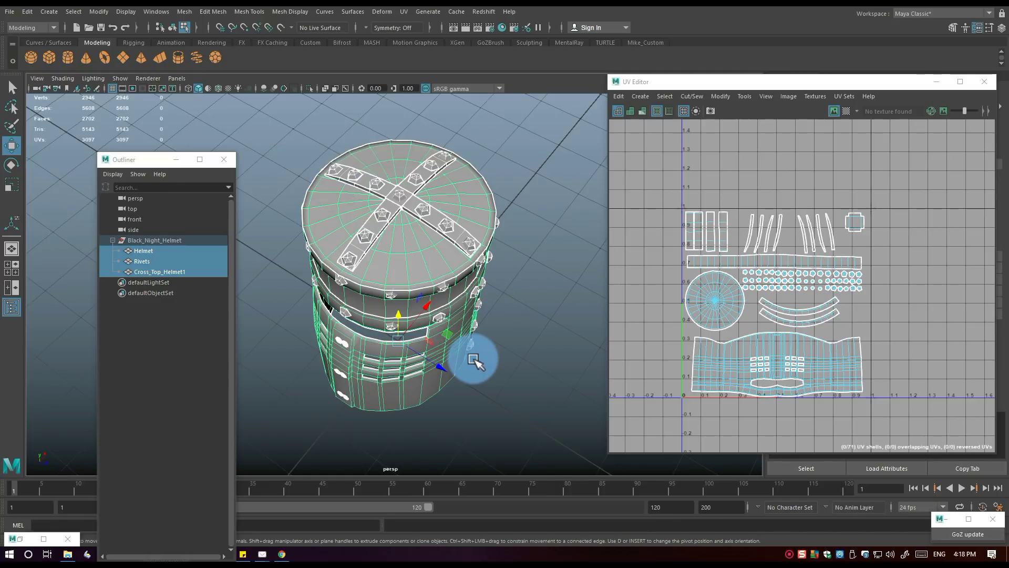
scroll(473, 393, "up", 3)
left_click_drag(473, 399, 356, 248, "alt")
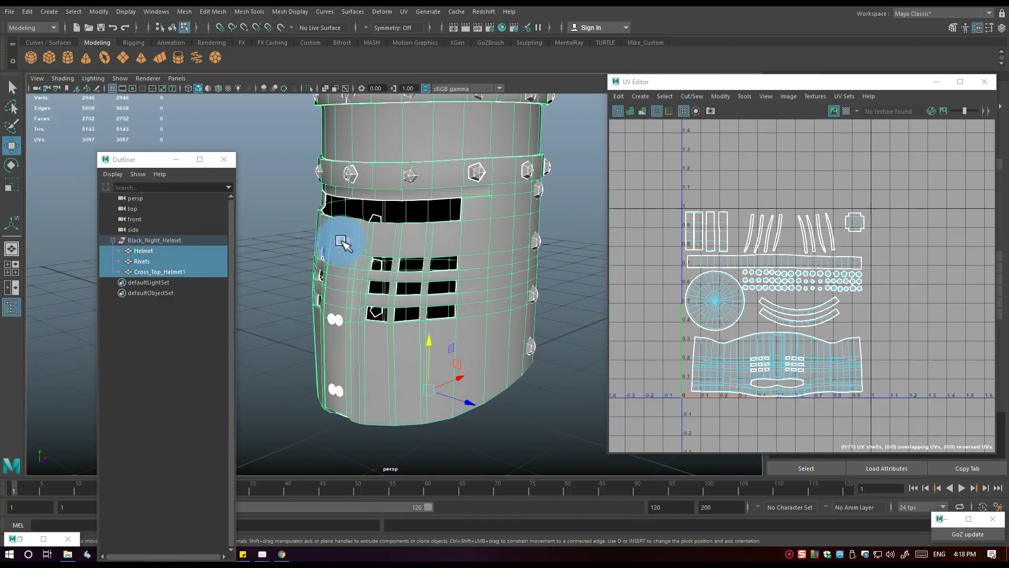
mouse_move(530, 419)
left_mouse_down("alt")
mouse_move(545, 403)
mouse_move(559, 419)
mouse_move(543, 414)
left_mouse_up("alt")
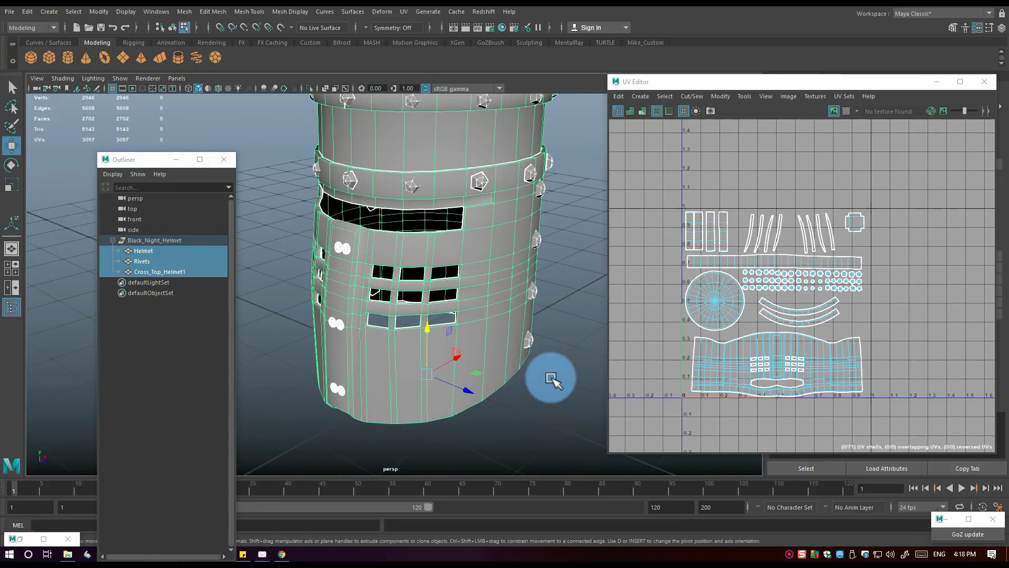
left_click_drag(548, 378, 517, 414, "alt")
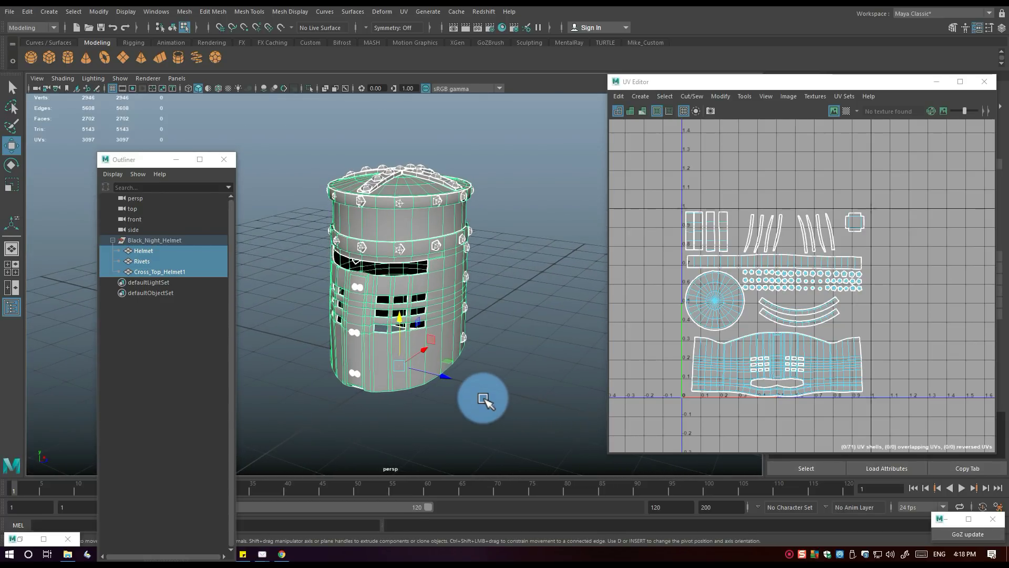
Step: Recentre the helmet and select only the Helmet mesh to show its own UV shells
middle_click_drag(480, 397, 496, 408, "alt")
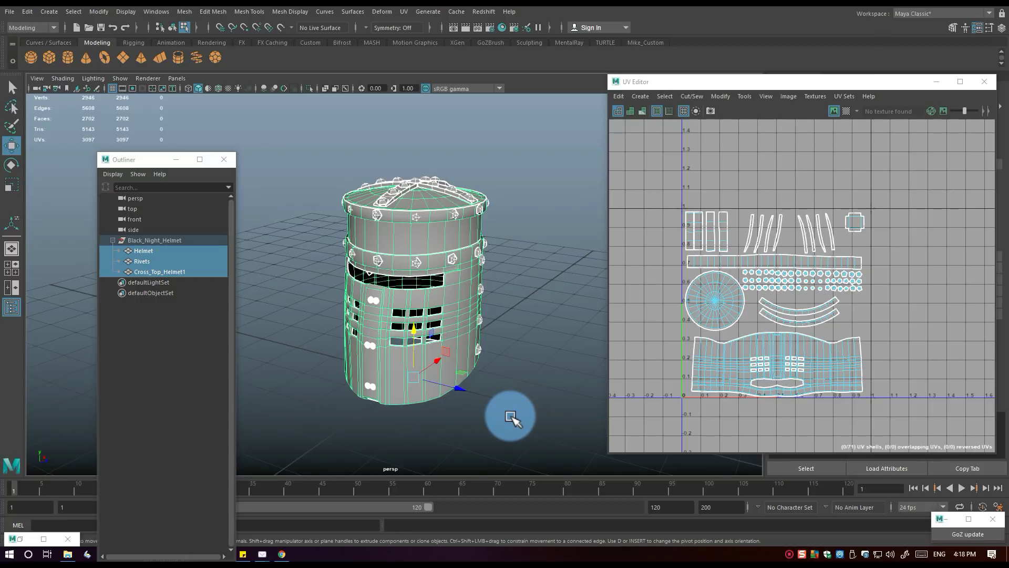
scroll(508, 414, "up", 2)
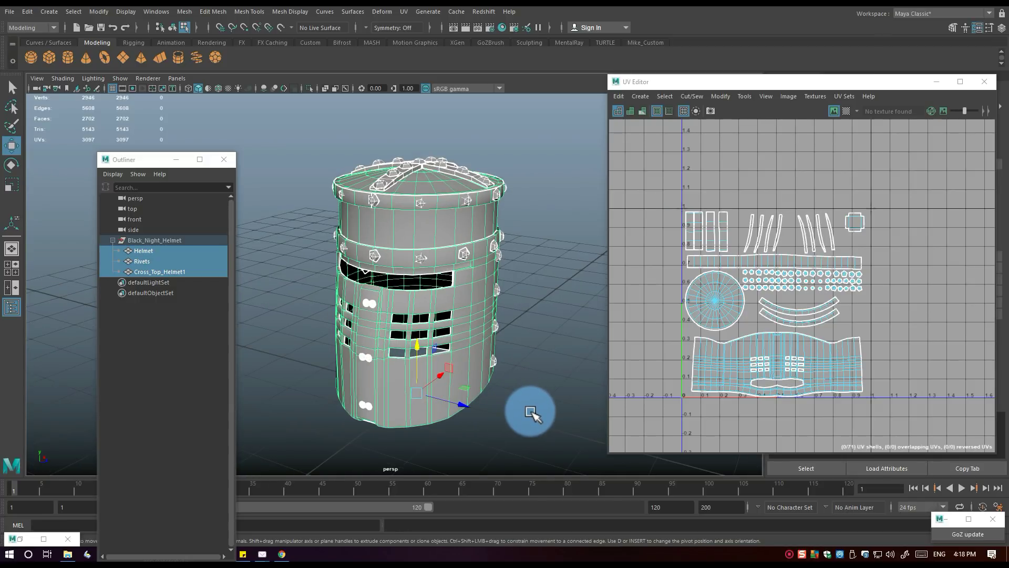
mouse_move(143, 253)
left_mouse_down()
mouse_move(144, 262)
mouse_move(144, 250)
left_mouse_up()
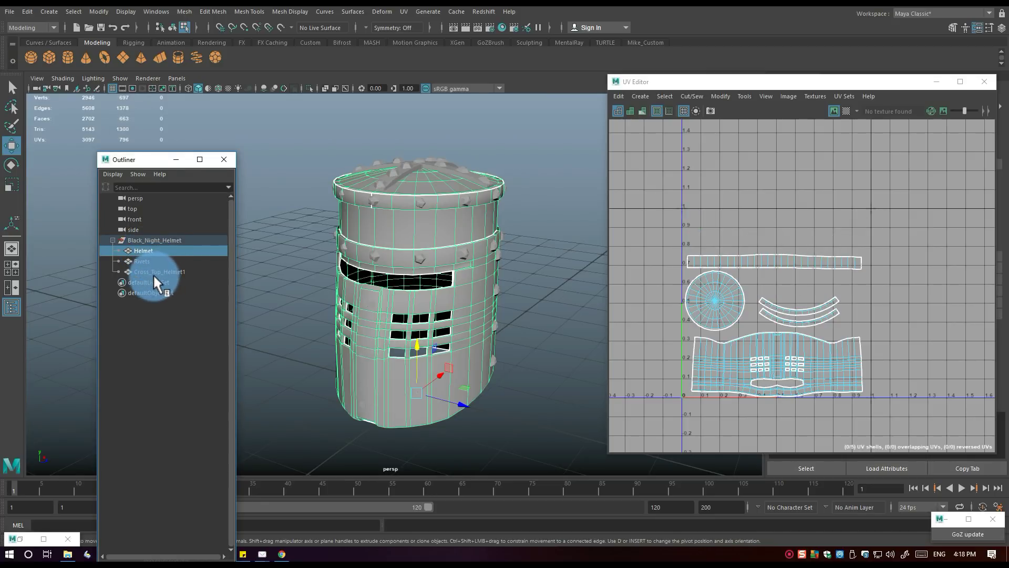
Step: Select Cross_Top_Helmet1 to review its UVs, then Rivets to show the rivet UV shells
left_click(150, 271)
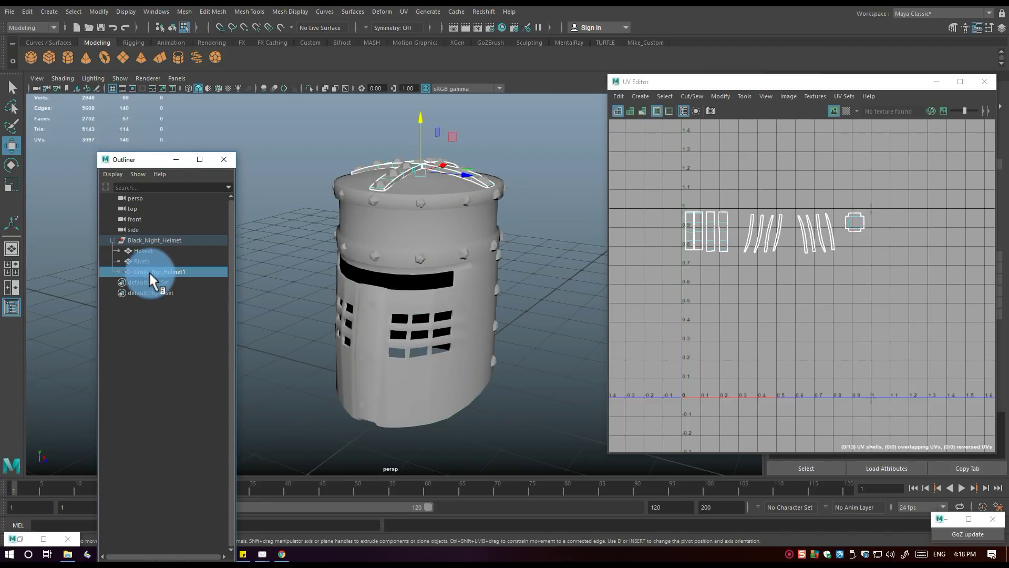
left_click(146, 261)
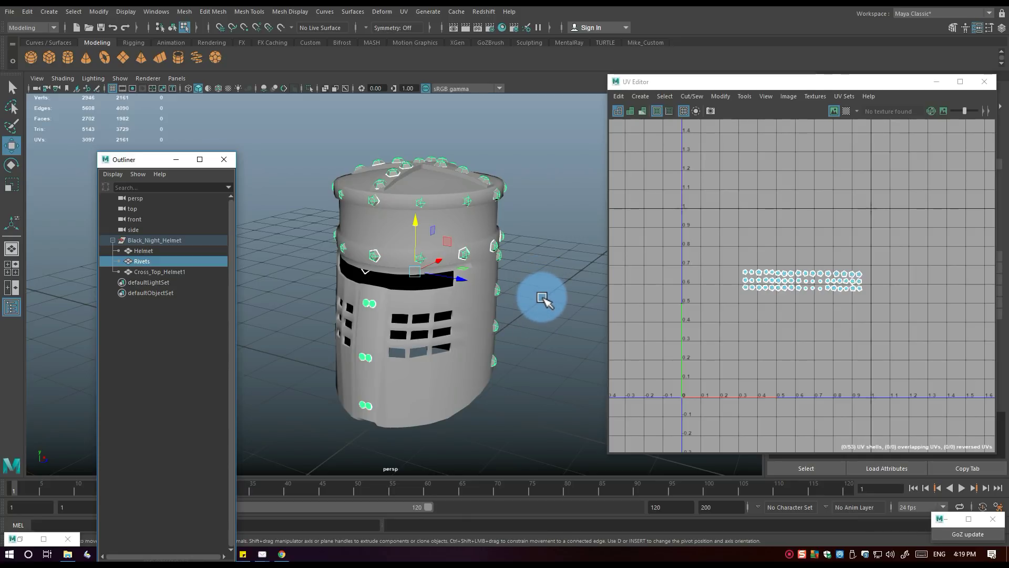
Step: Frame the helmet top and add the cross-top piece to the Rivets selection
mouse_move(545, 254)
left_mouse_down("alt")
mouse_move(536, 279)
mouse_move(536, 261)
left_mouse_up("alt")
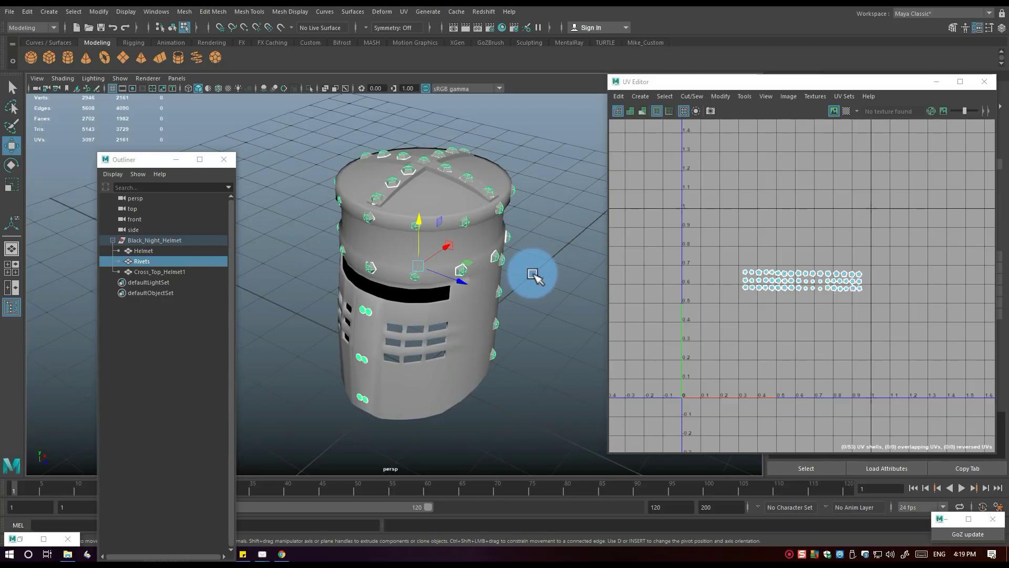
middle_click_drag(531, 275, 517, 300, "alt")
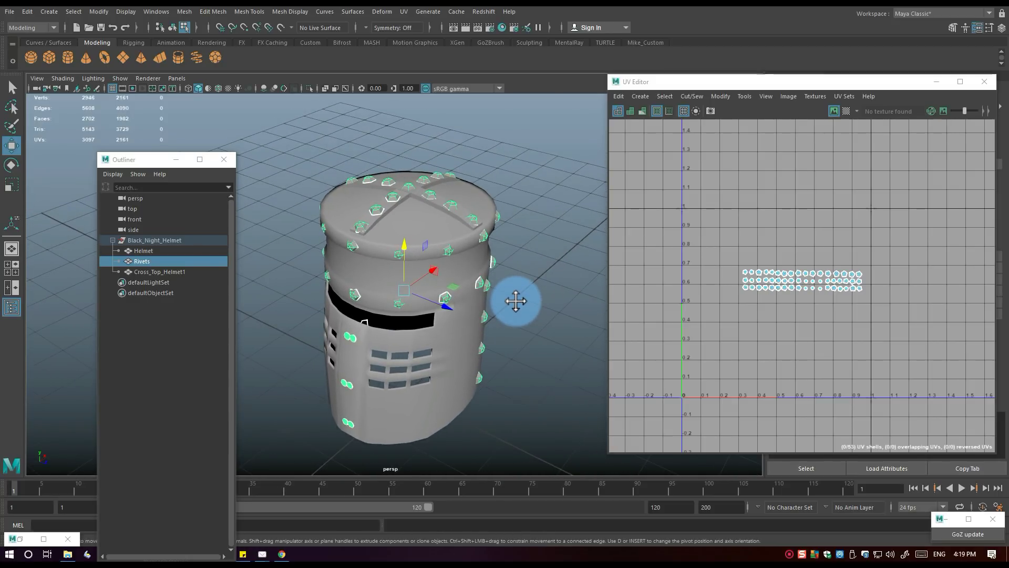
scroll(529, 307, "up", 2)
scroll(533, 309, "up", 1)
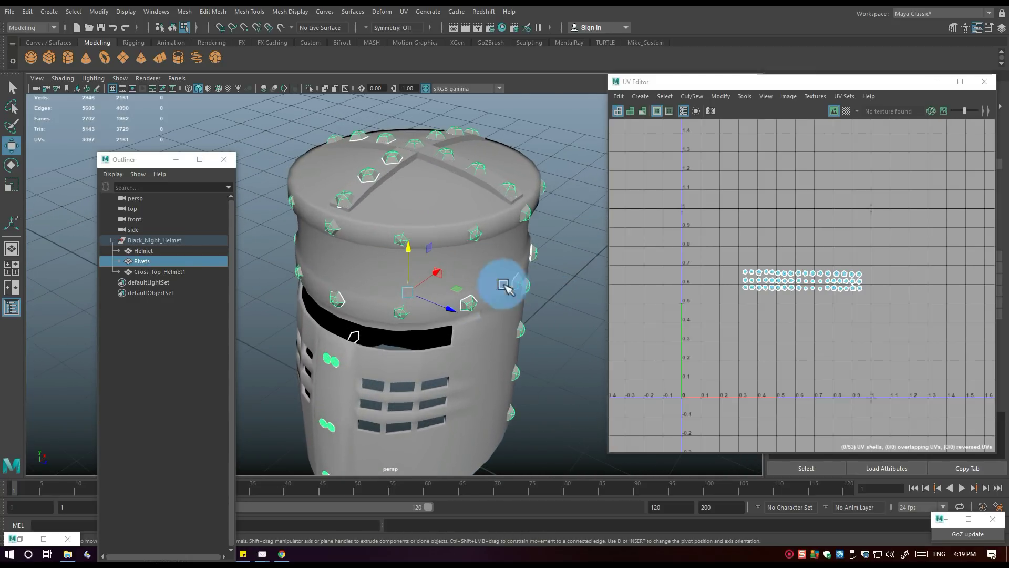
left_click(427, 155, "shift")
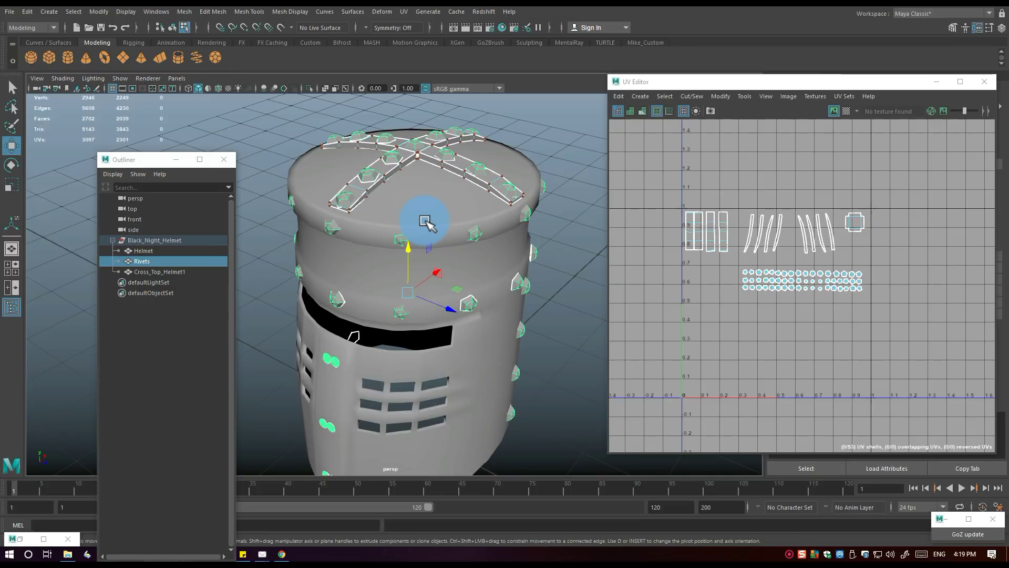
Step: Inspect the top cross and rivets up close from top, side and front views
left_click_drag(423, 215, 427, 220, "alt")
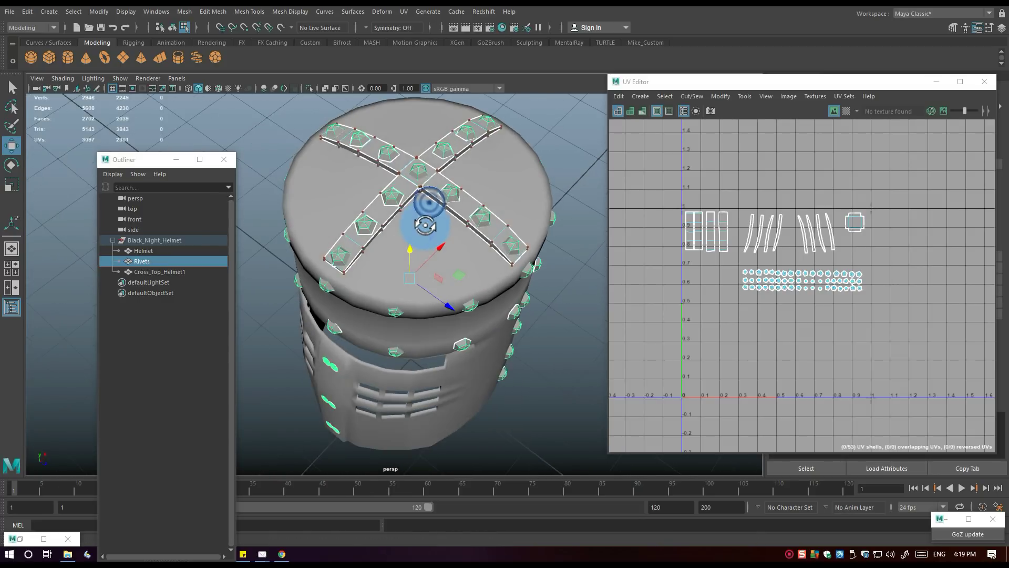
right_click_drag(430, 227, 406, 334, "alt")
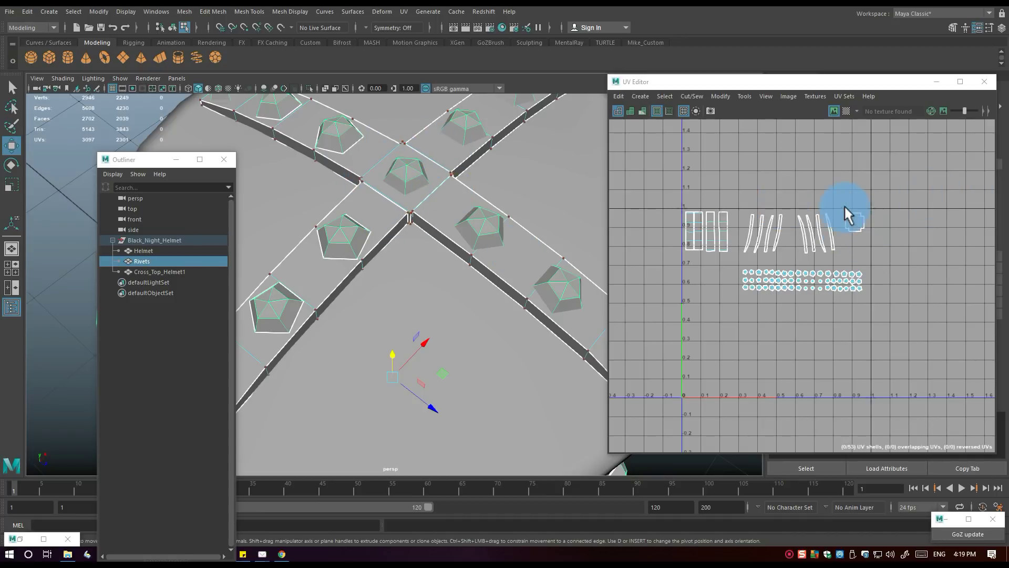
scroll(361, 289, "down", 5)
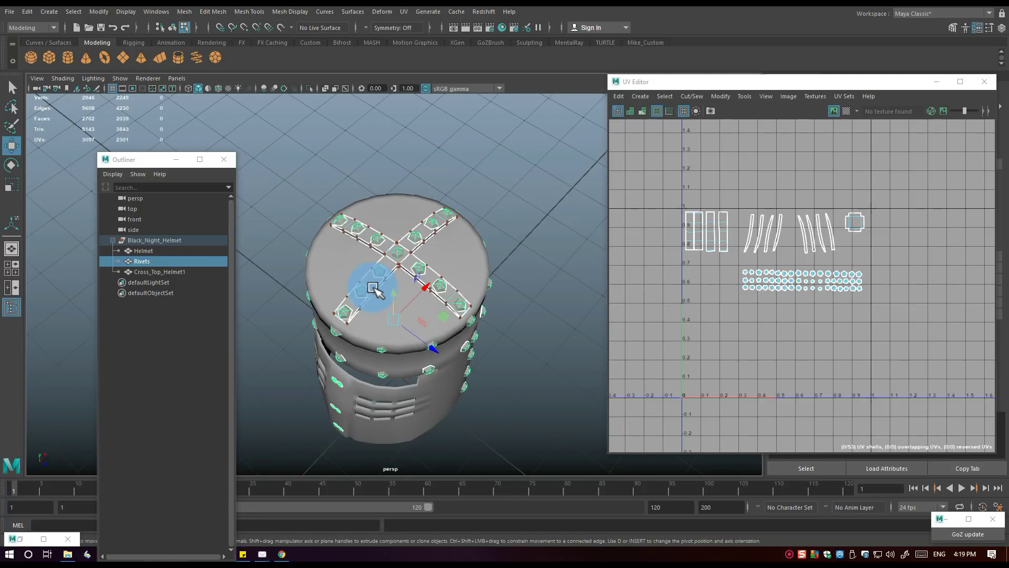
scroll(378, 294, "up", 2)
left_click_drag(393, 300, 399, 264, "alt")
left_click_drag(428, 322, 435, 181, "alt")
scroll(435, 202, "down", 3)
scroll(434, 213, "up", 4)
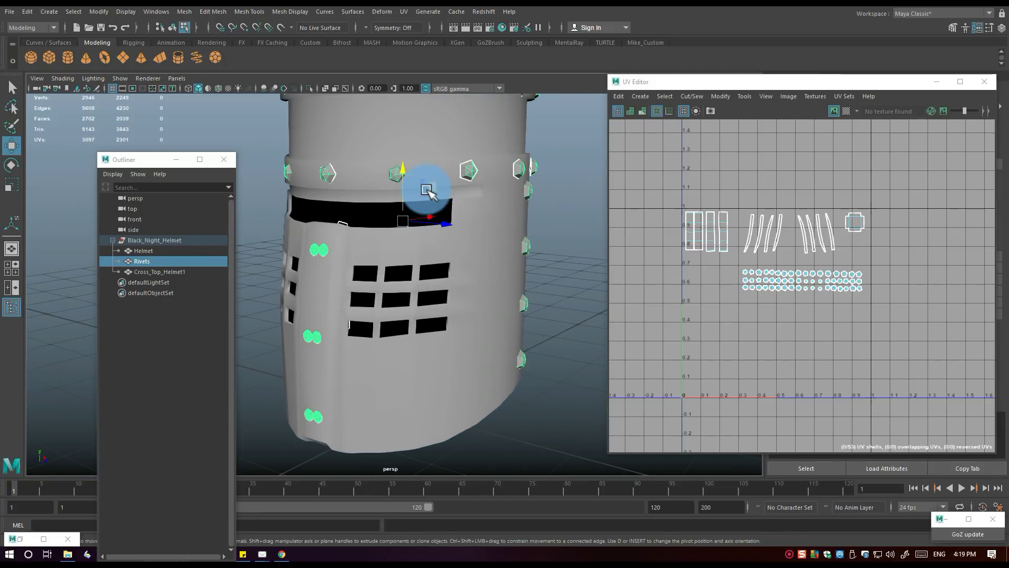
left_click_drag(432, 230, 415, 255, "alt")
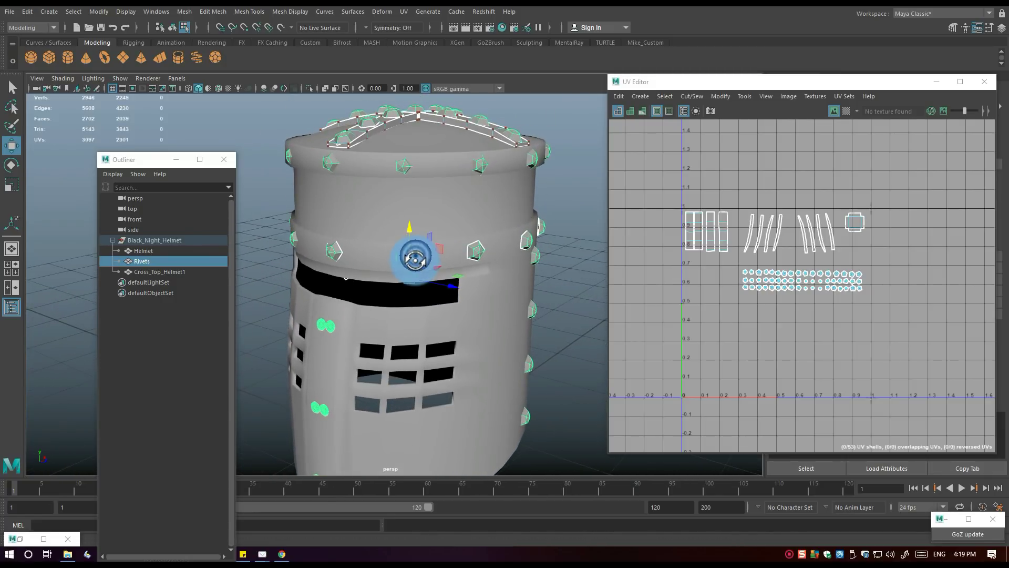
Step: Select the Helmet mesh, switch to UV mode and select all five of its UV shells
left_click(143, 250)
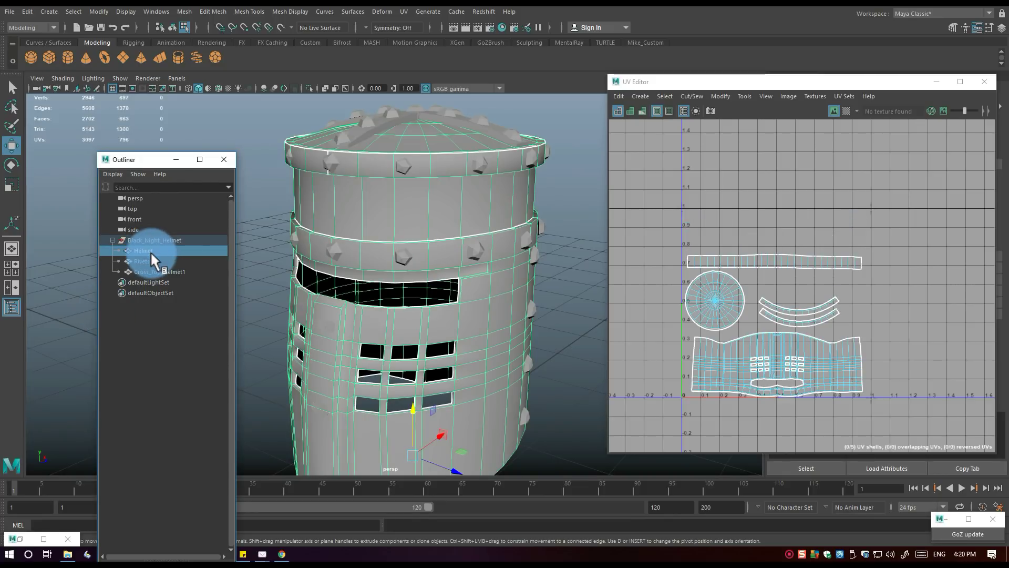
left_click(401, 11)
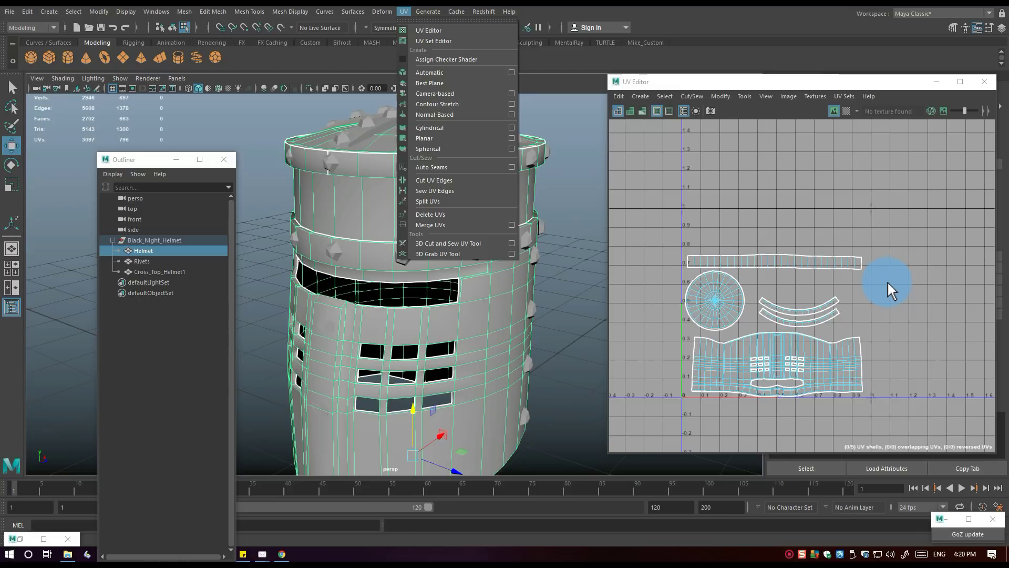
left_click(778, 181)
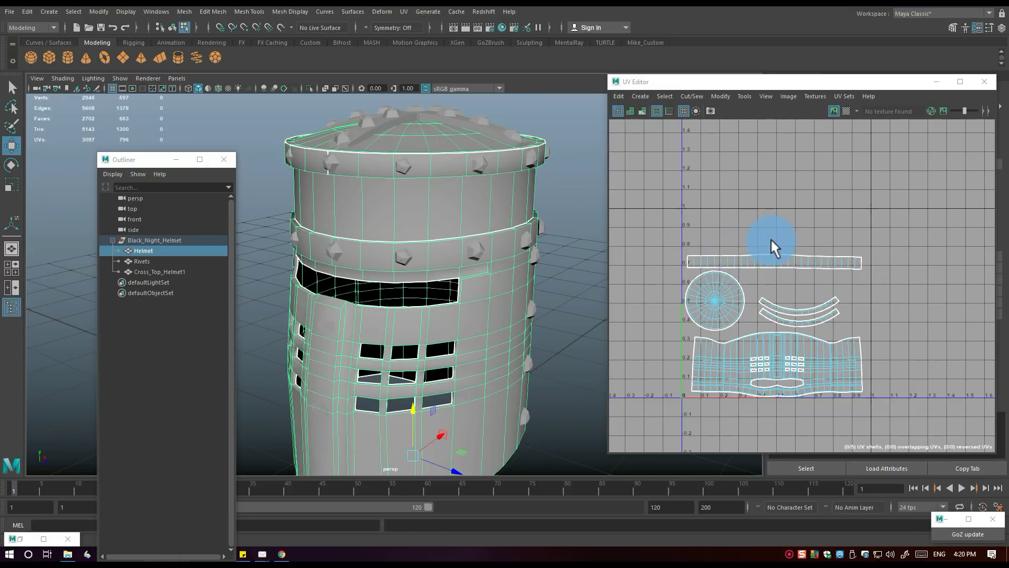
right_click_drag(771, 239, 737, 218)
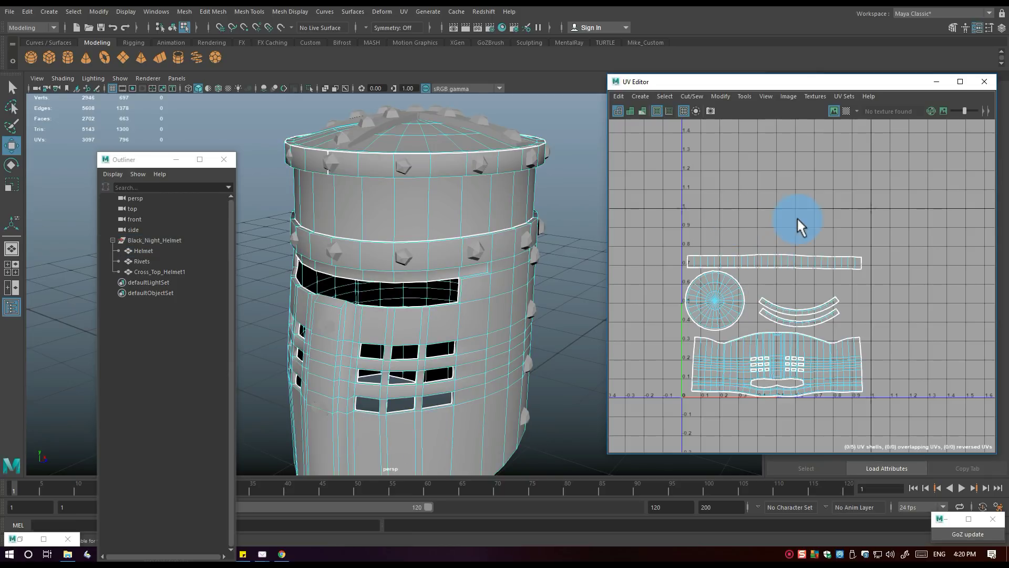
left_click_drag(699, 183, 858, 314)
key("ctrl+shift+a")
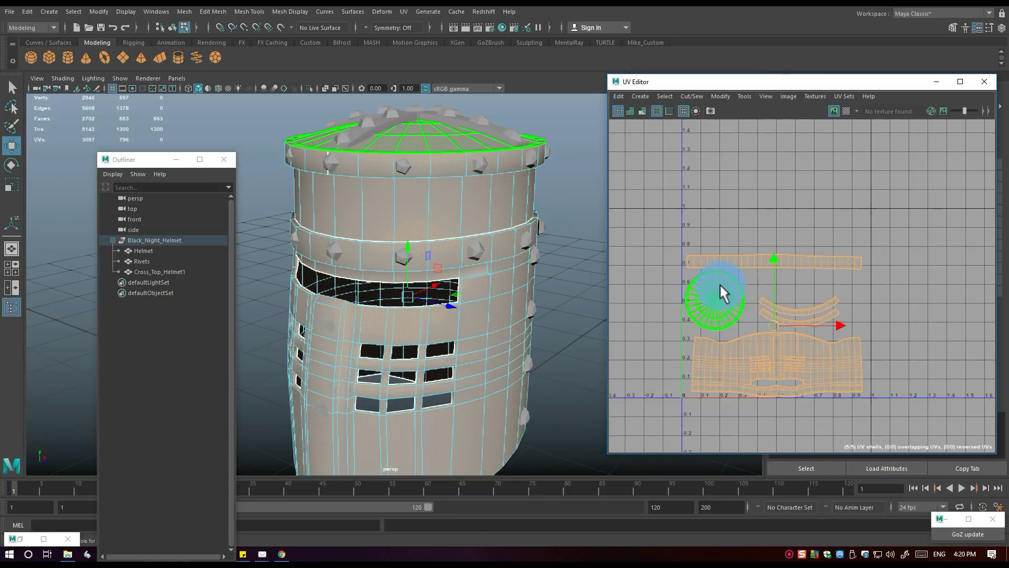
right_click_drag(720, 283, 795, 172)
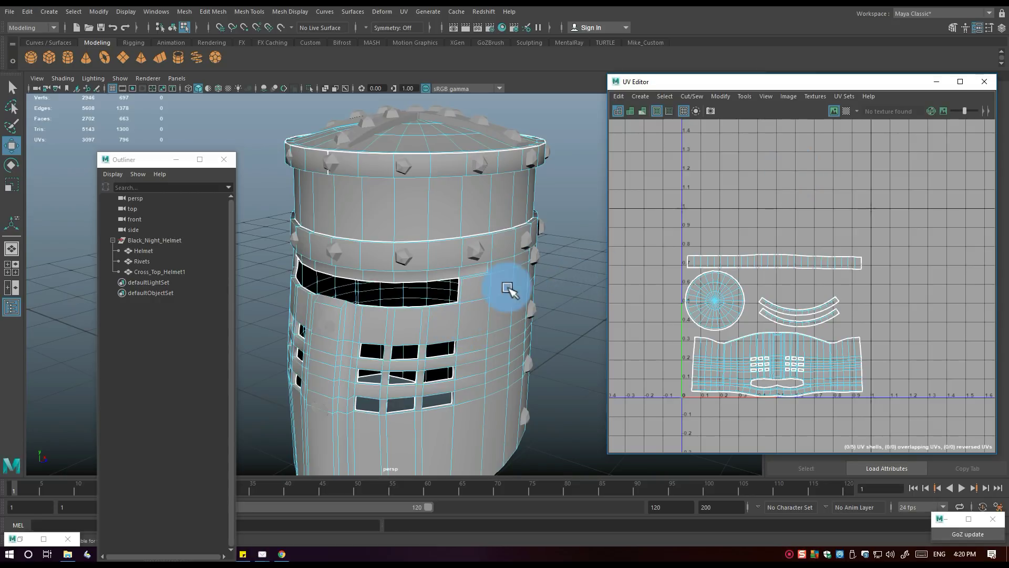
left_click_drag(555, 234, 570, 254, "alt")
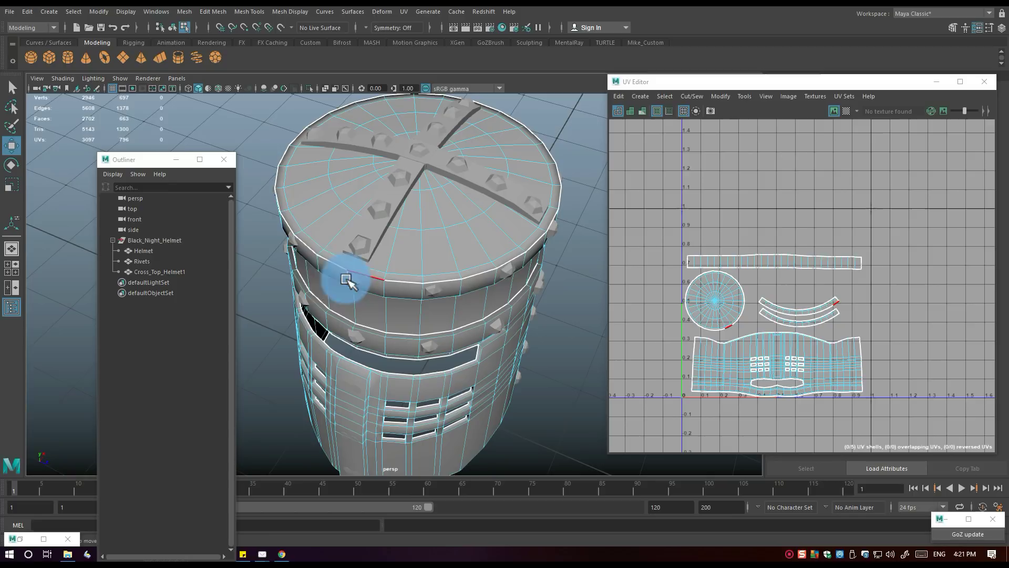
Step: Select the circular top-cap UV shell, then clear it and orbit around the riveted top
right_click_drag(708, 286, 671, 266)
left_click(705, 291)
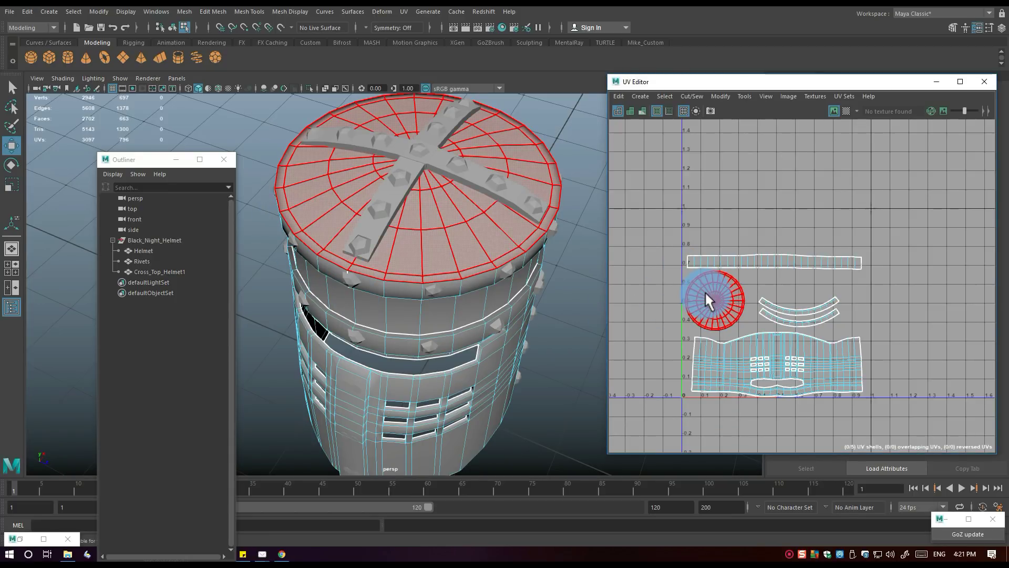
scroll(705, 291, "down", 2)
left_click(593, 314)
left_click_drag(493, 350, 491, 286, "alt")
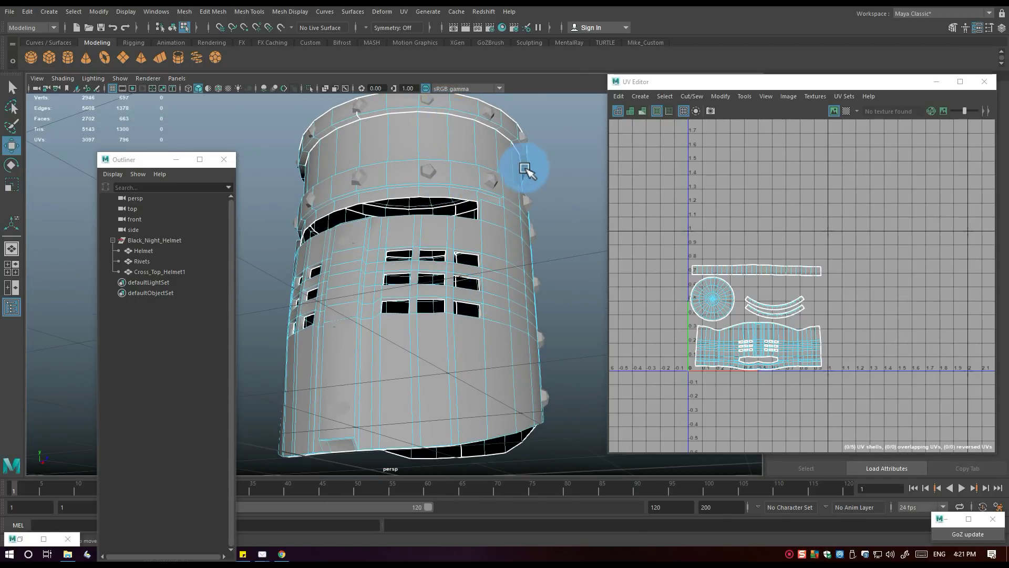
left_click_drag(525, 168, 534, 234, "alt")
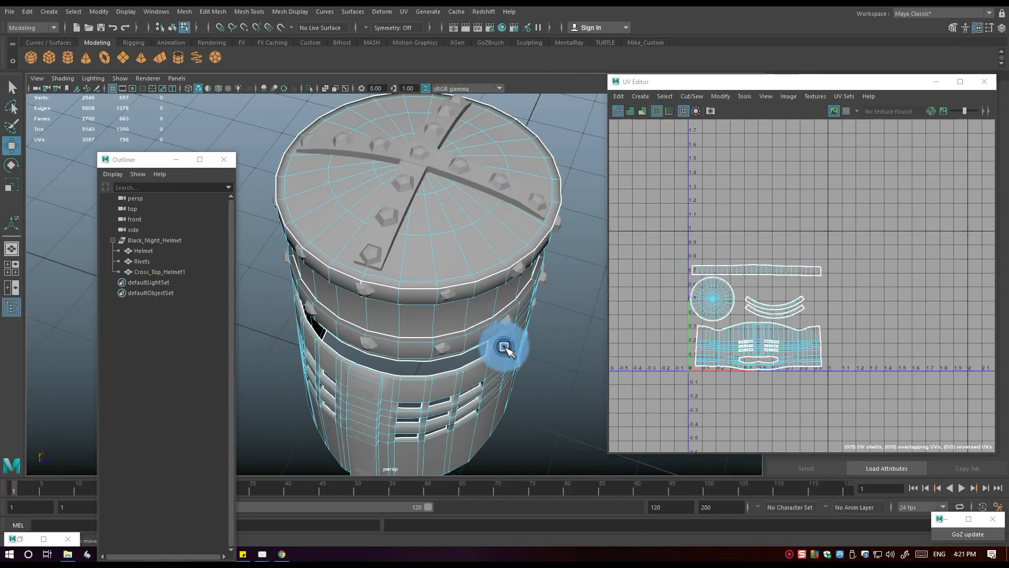
left_click_drag(503, 347, 457, 311, "alt")
Step: Select the curved UV shell and its faces to see which helmet band it maps to
right_click_drag(776, 269, 743, 252)
left_click(752, 265)
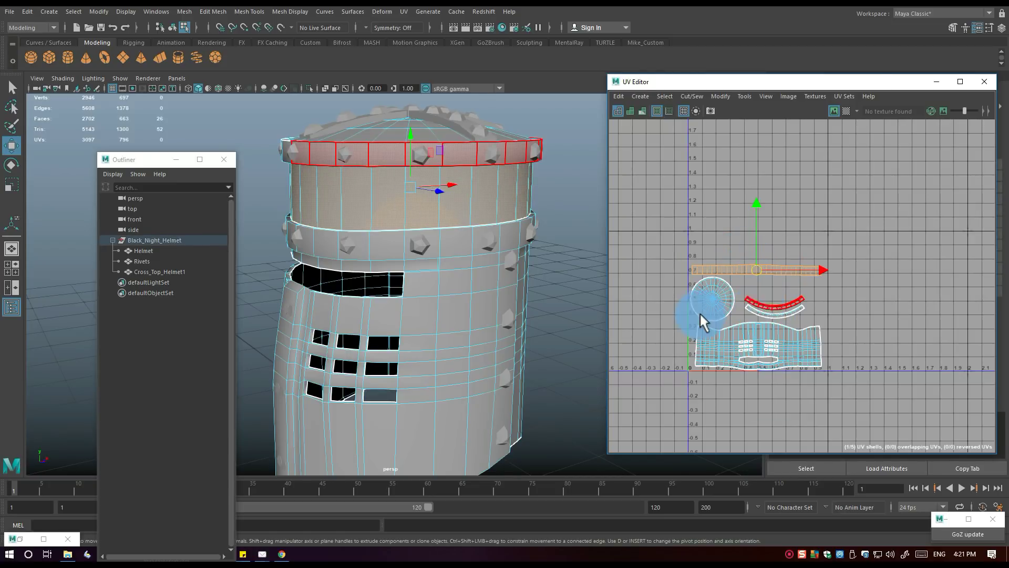
left_click_drag(583, 300, 586, 349, "alt")
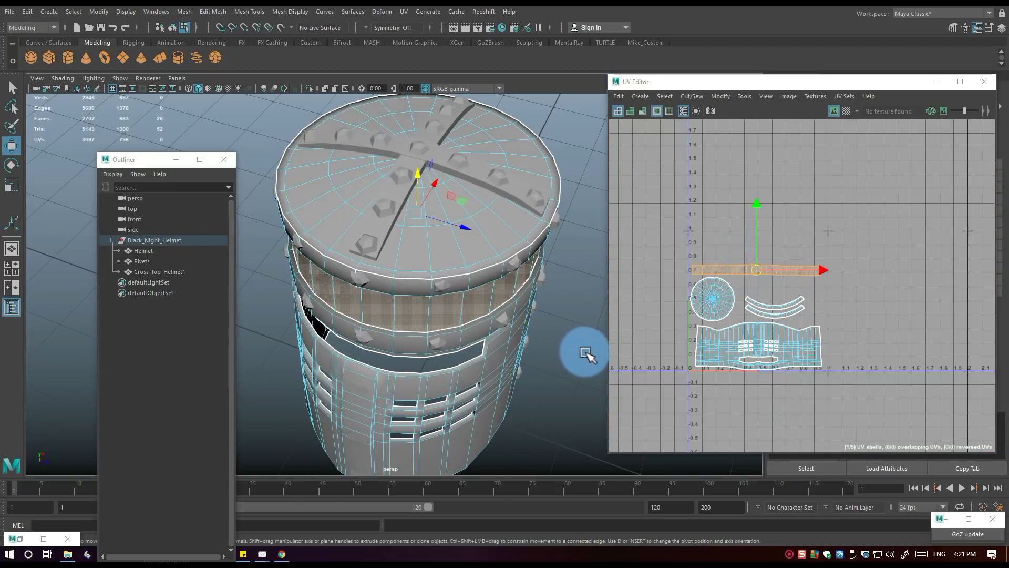
left_click(752, 299)
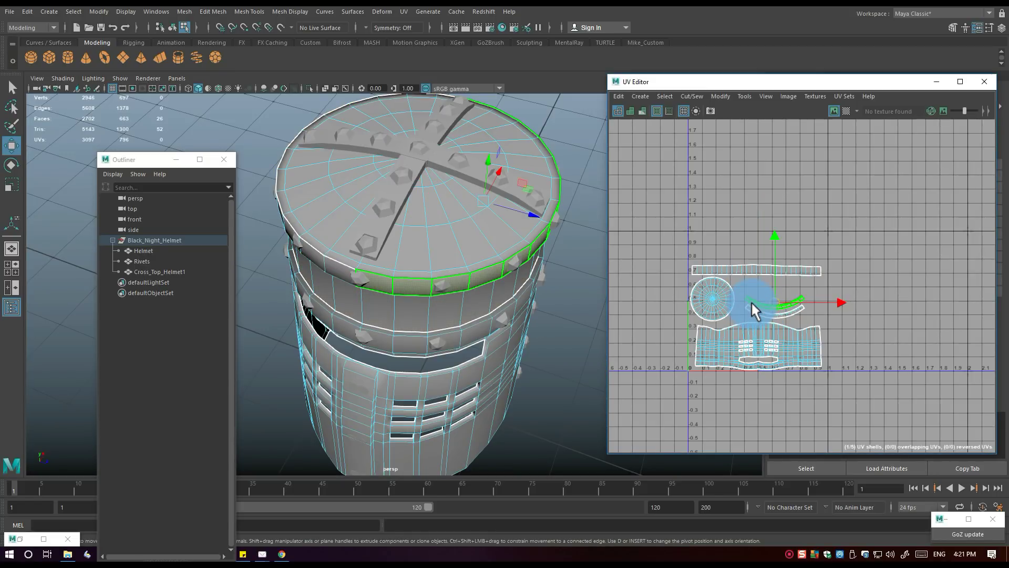
right_click_drag(752, 301, 720, 289)
left_click(757, 306)
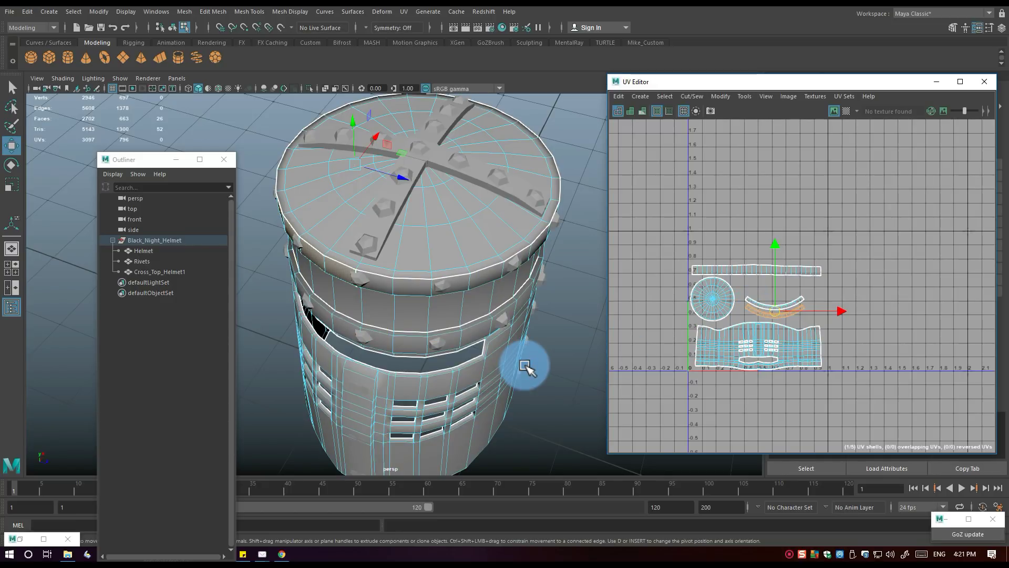
scroll(525, 367, "down", 4)
left_click_drag(517, 344, 463, 331, "alt")
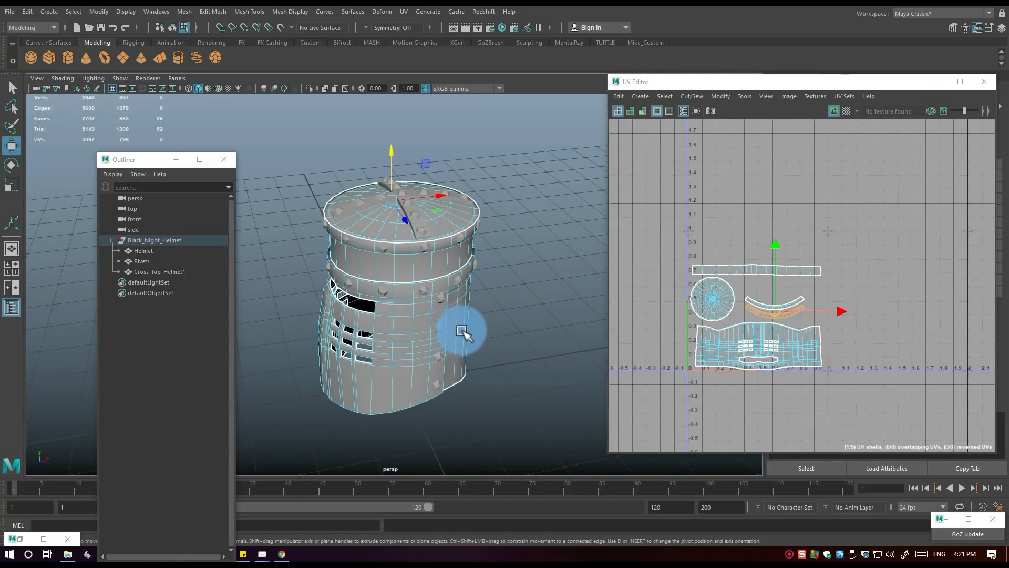
right_click(714, 265)
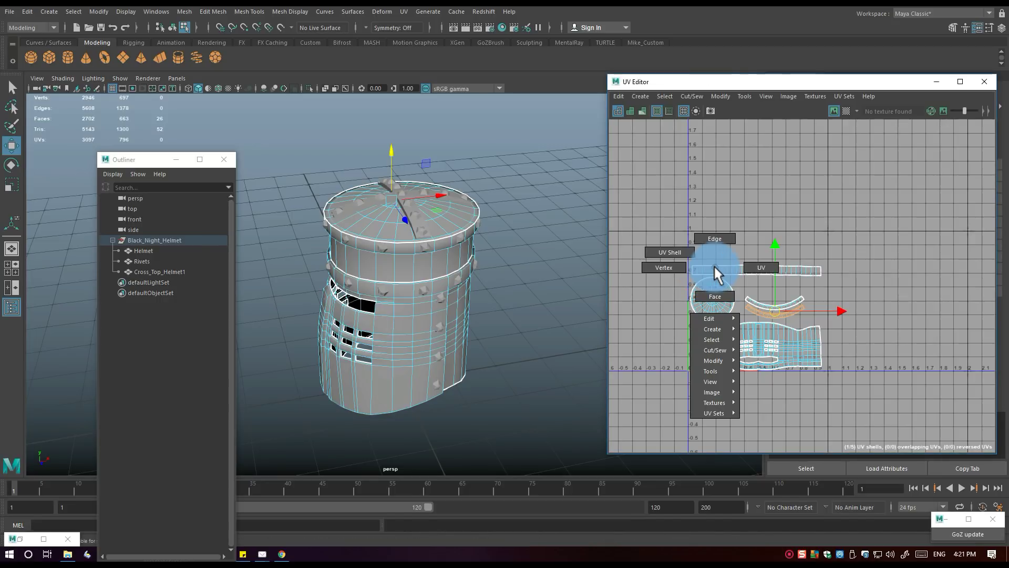
left_click(685, 252)
left_click_drag(647, 202, 839, 371)
left_click_drag(862, 422, 863, 421)
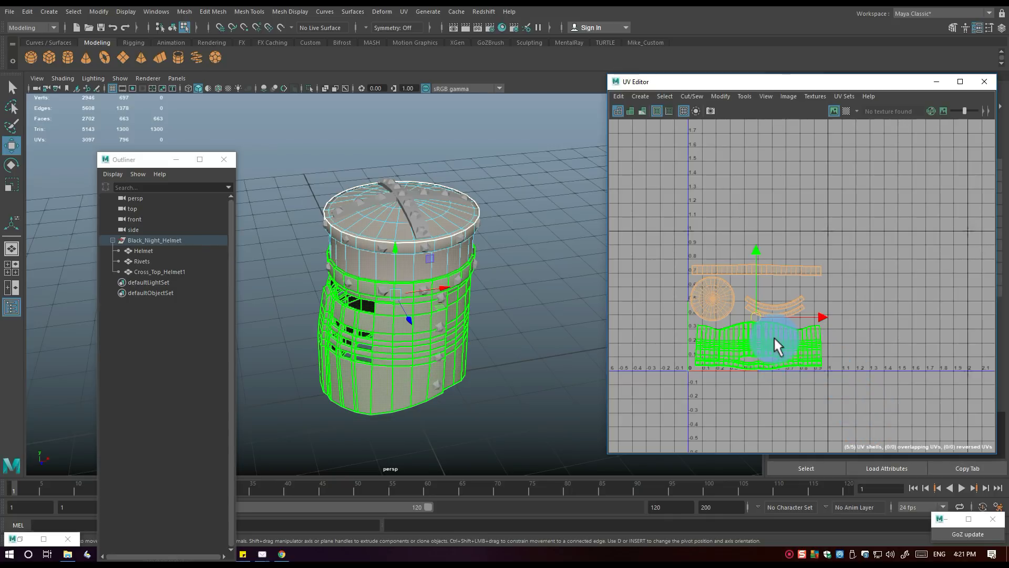
right_click_drag(774, 336, 831, 547)
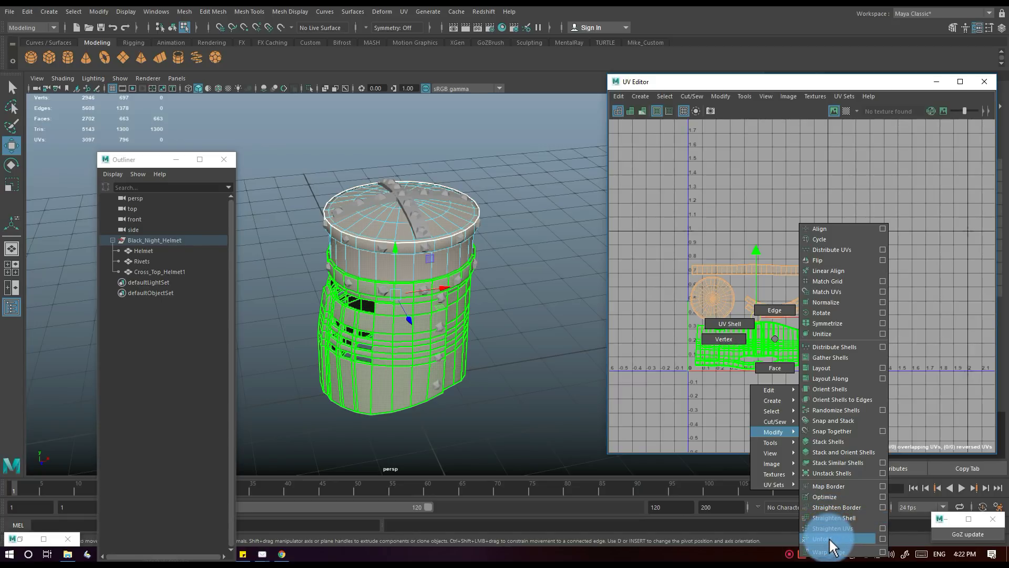
right_click_drag(831, 547, 847, 367)
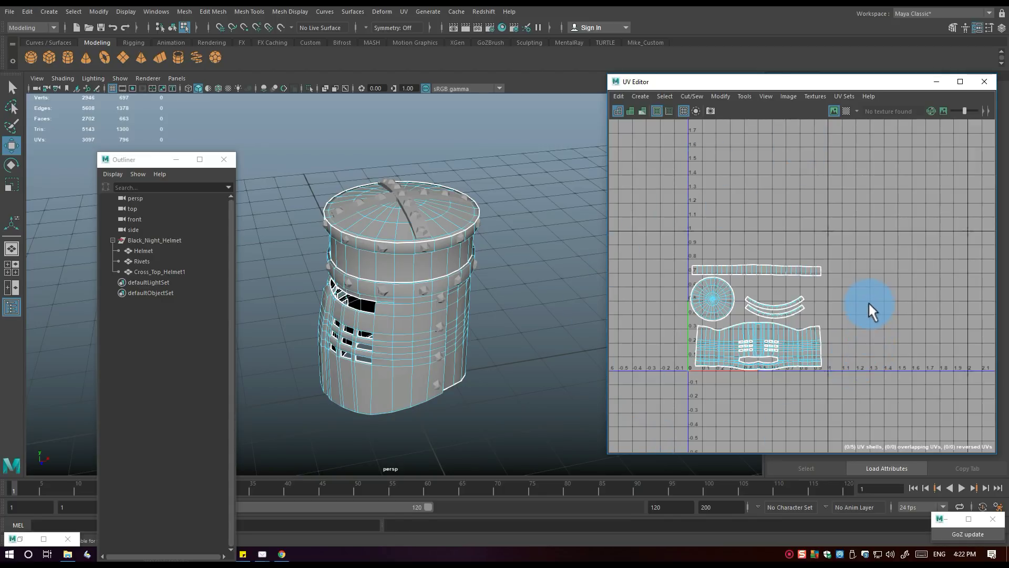
Step: Show the Rivets' UVs and marquee-select all 53 rivet shells in UV Shell mode
left_click(159, 272)
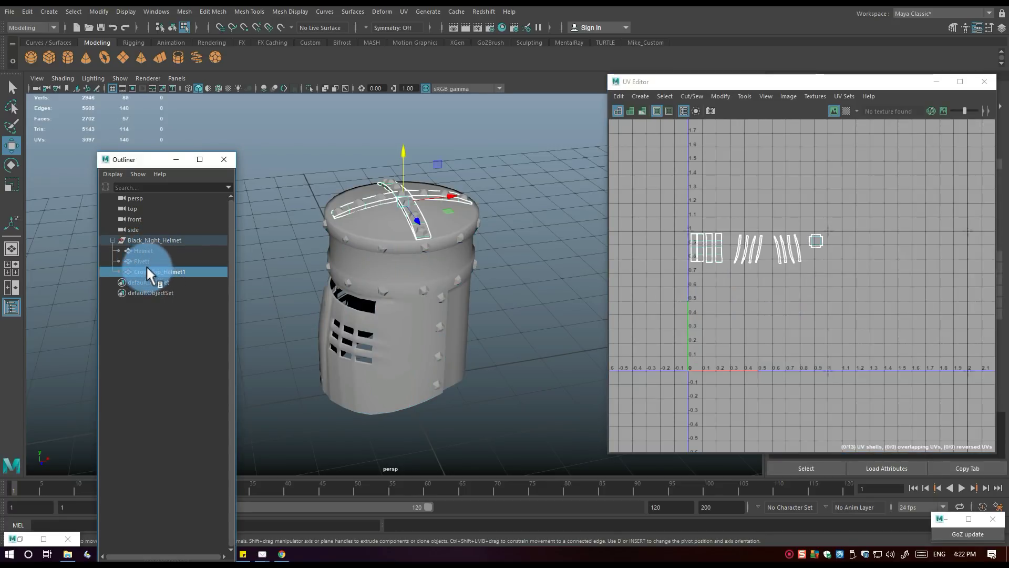
left_click(145, 261)
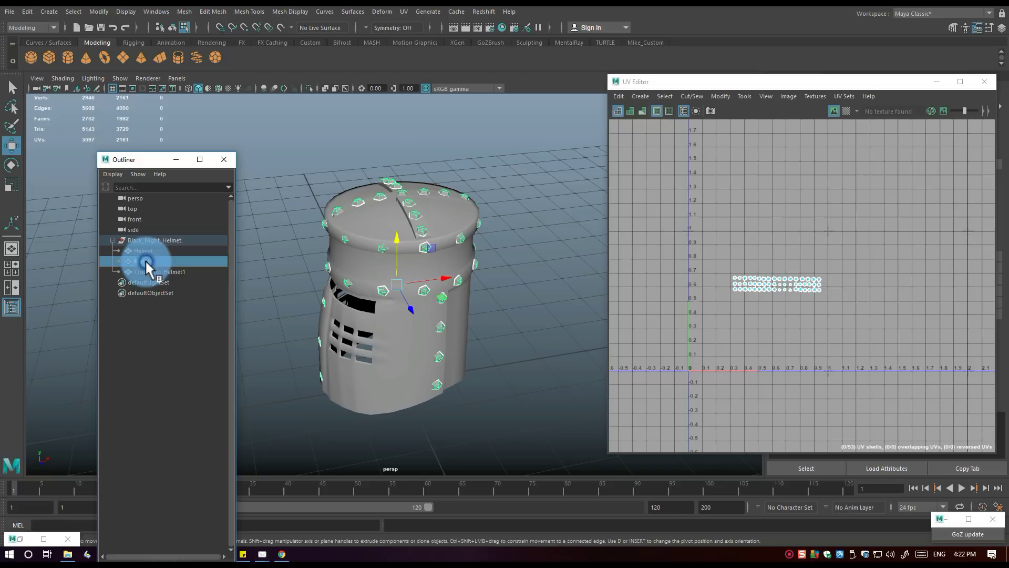
scroll(748, 295, "up", 3)
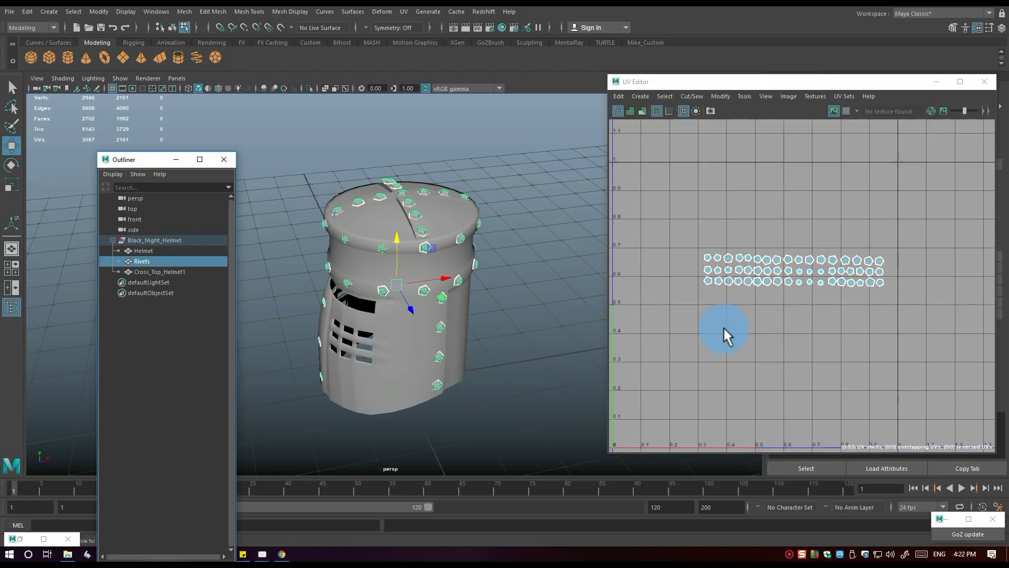
scroll(862, 321, "down", 2)
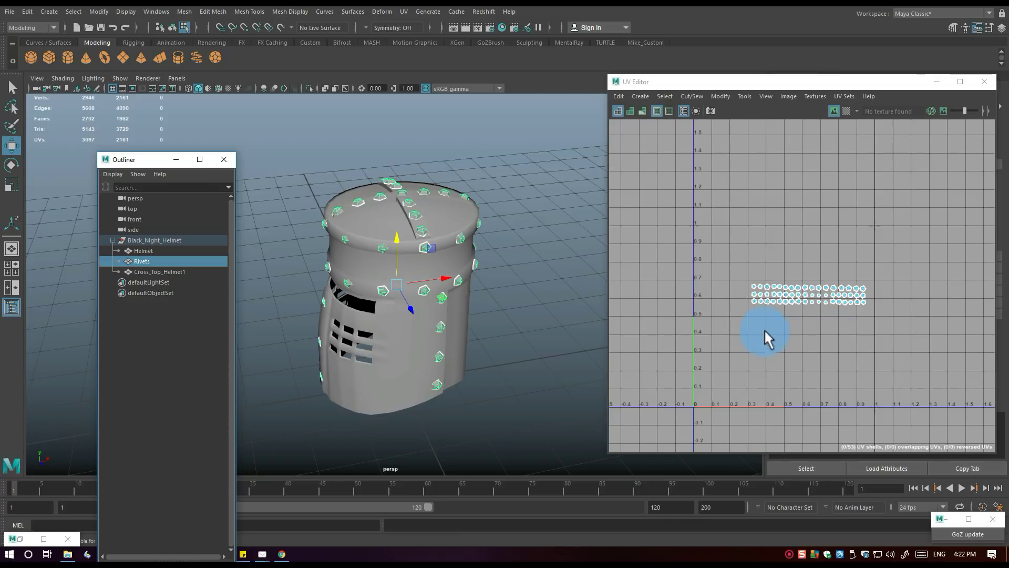
right_click_drag(732, 281, 695, 254)
left_click_drag(672, 210, 920, 441)
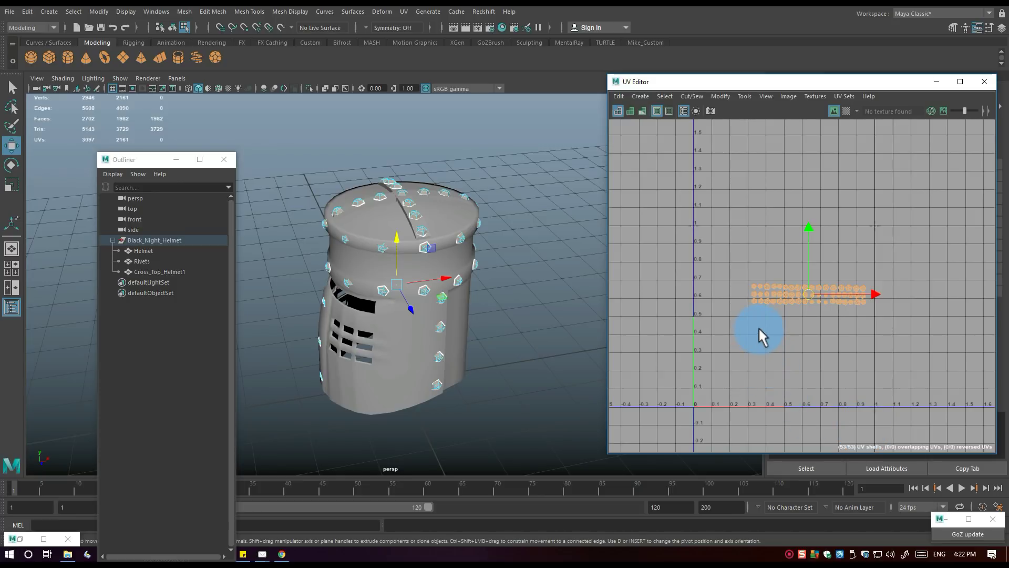
right_click_drag(725, 289, 737, 195)
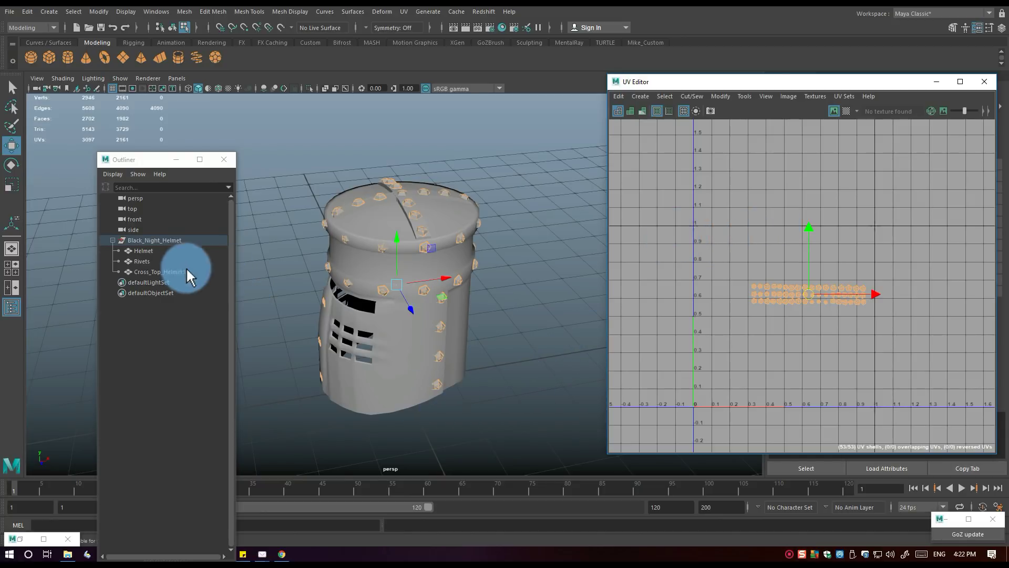
left_click(159, 239)
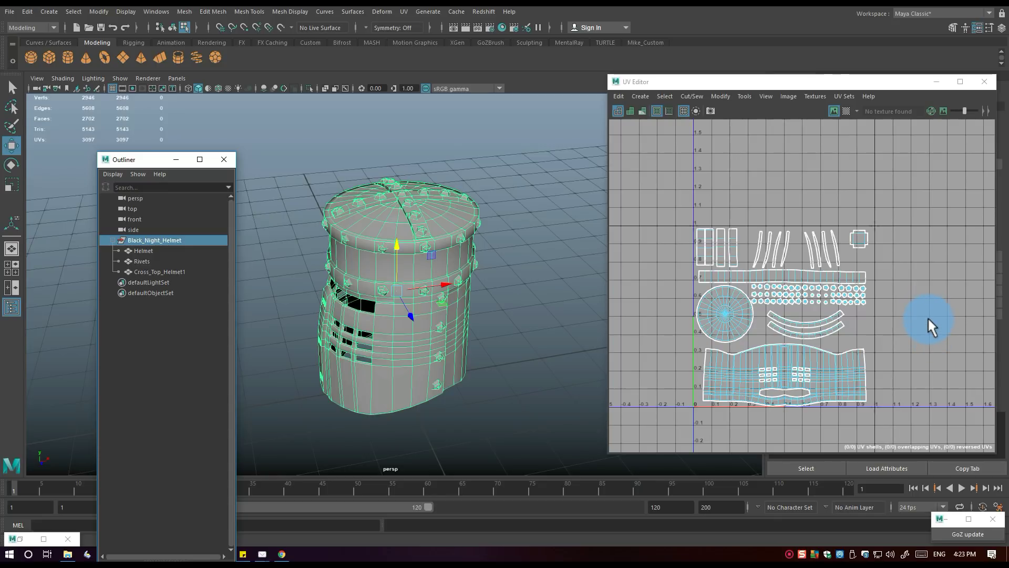
right_click_drag(720, 304, 686, 291)
left_click(727, 315)
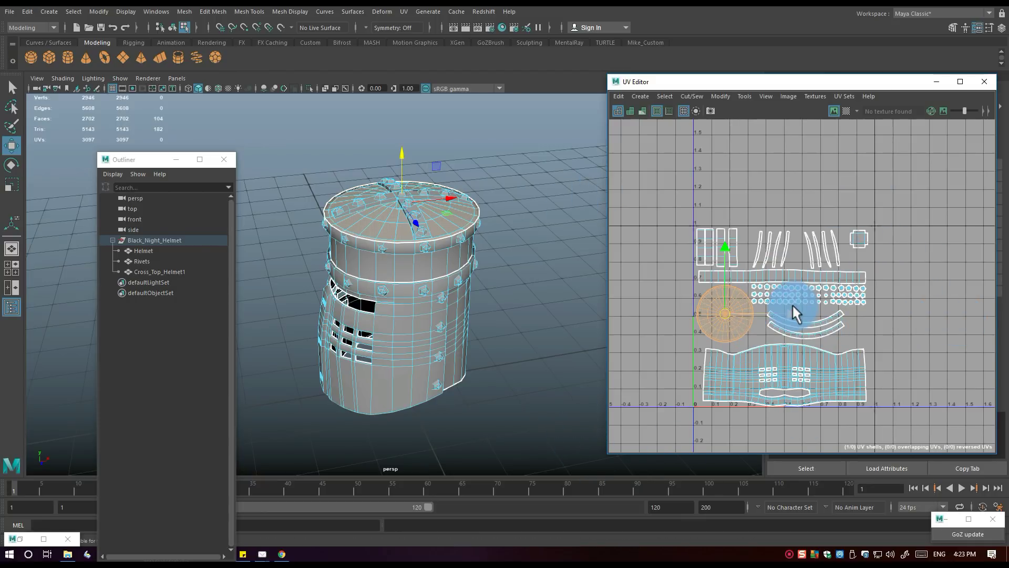
left_click(142, 260)
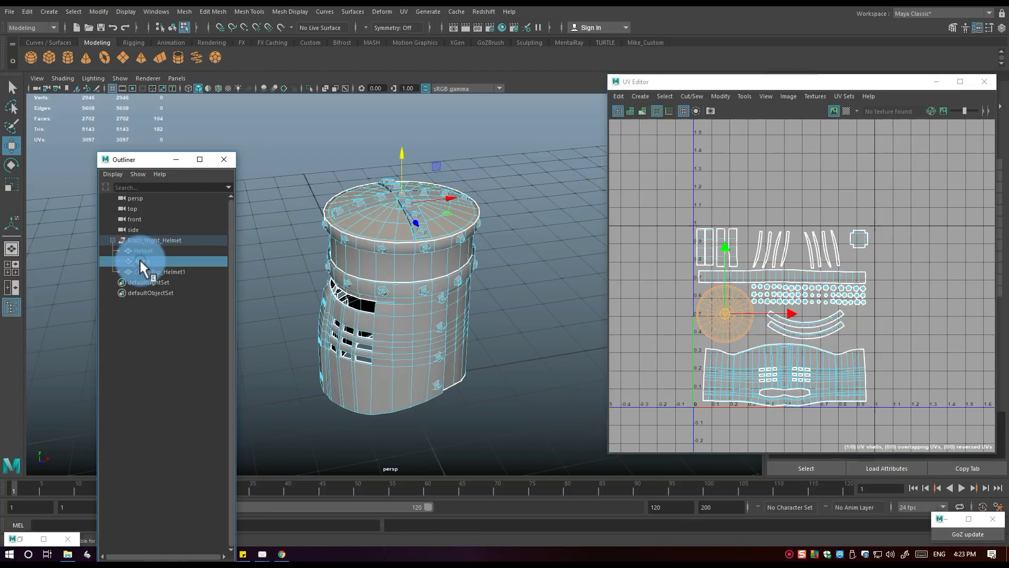
right_click_drag(767, 294, 716, 284)
left_click_drag(716, 264, 909, 342)
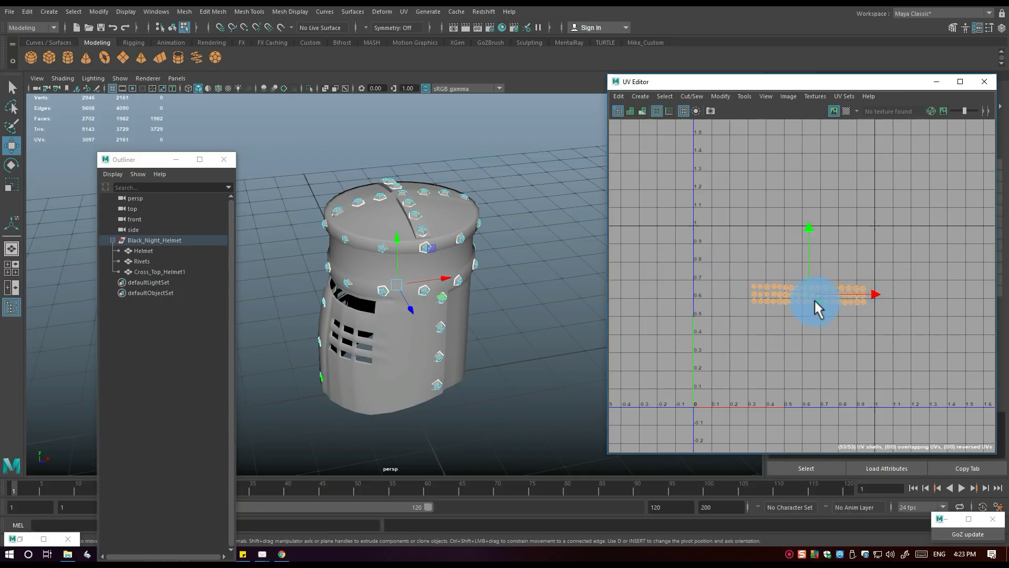
left_click_drag(810, 292, 946, 273)
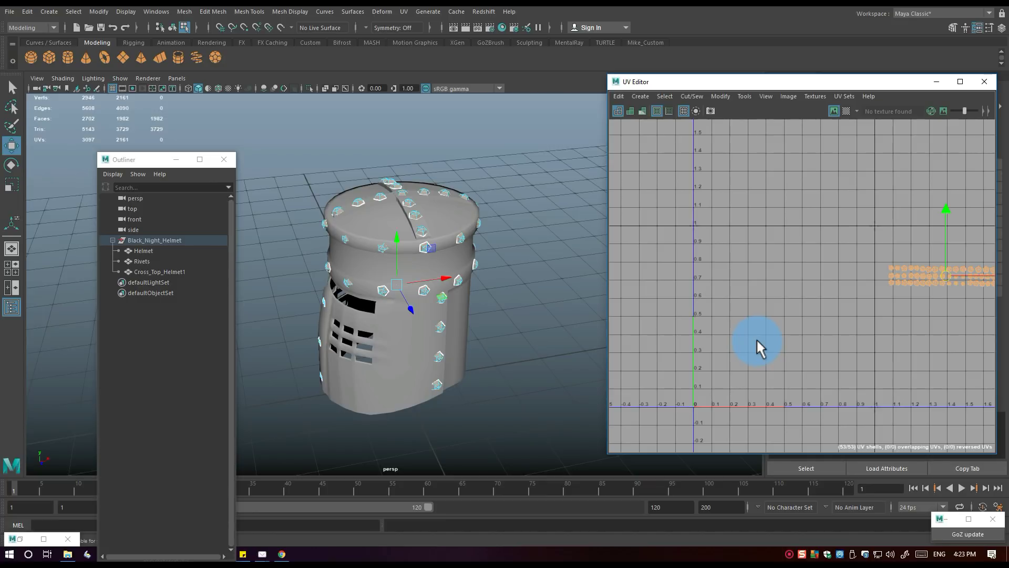
key("ctrl+z")
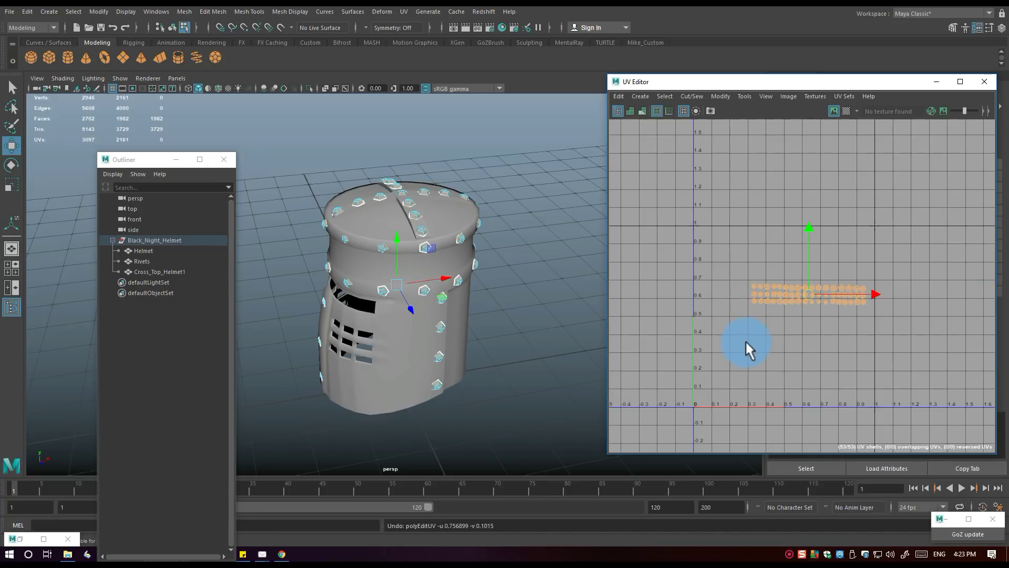
Step: Select the Black_Night_Helmet group to display all helmet, cross and rivet UVs together
left_click(170, 240)
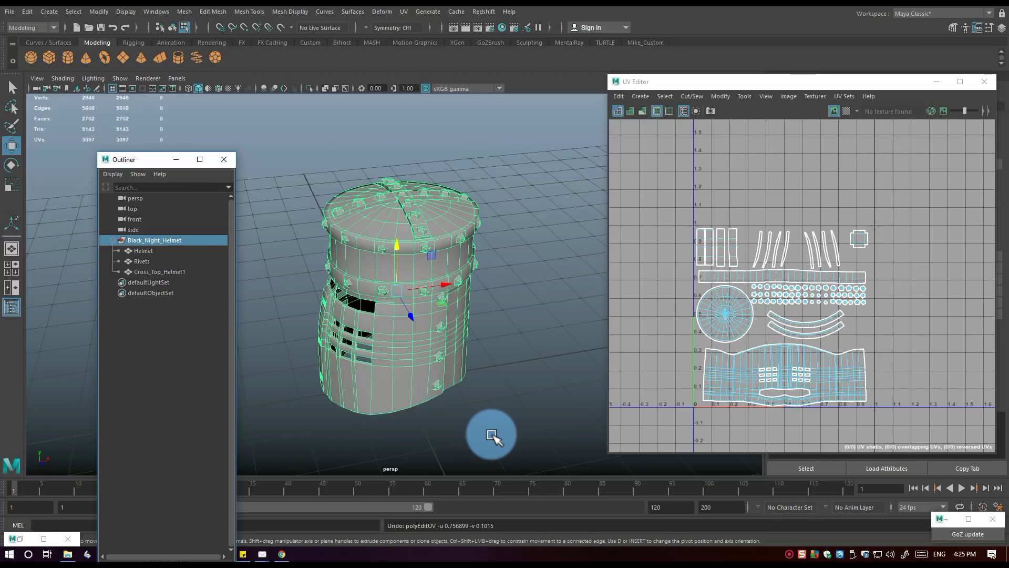
Step: Check poly counts for Helmet, Cross_Top_Helmet1, then Rivets (1982 faces, 3729 tris)
left_click(144, 251)
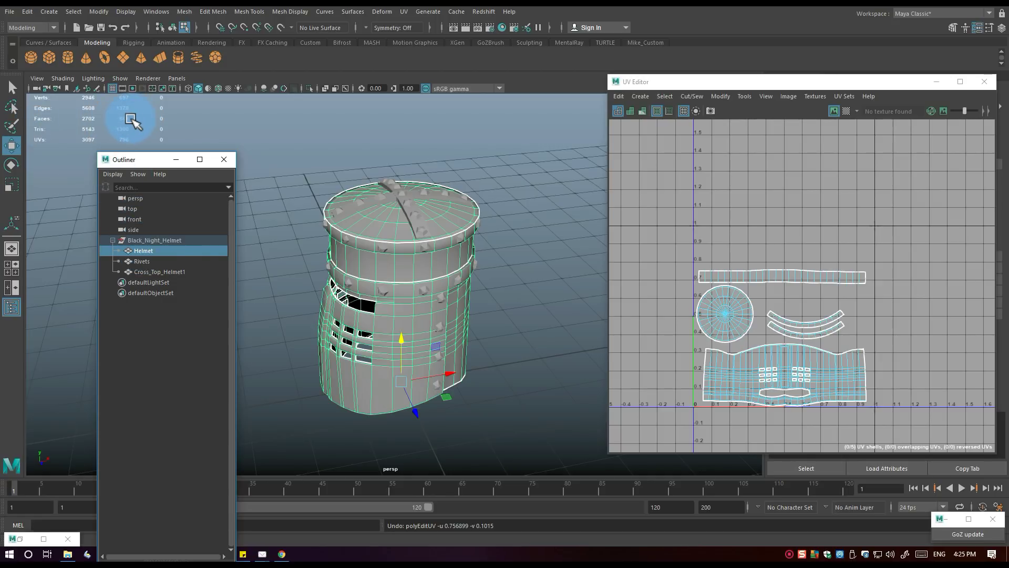
left_click(163, 271)
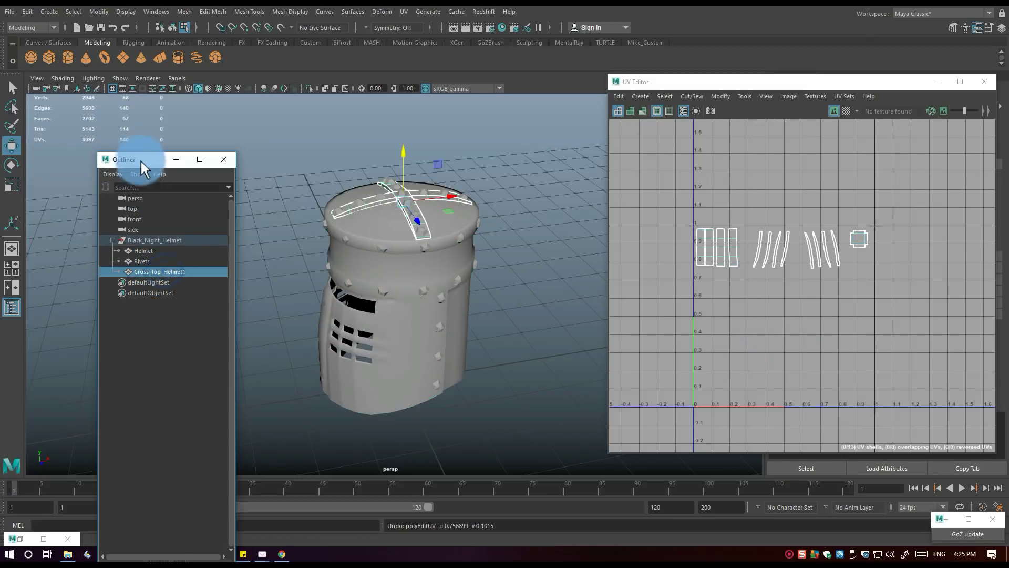
left_click(146, 260)
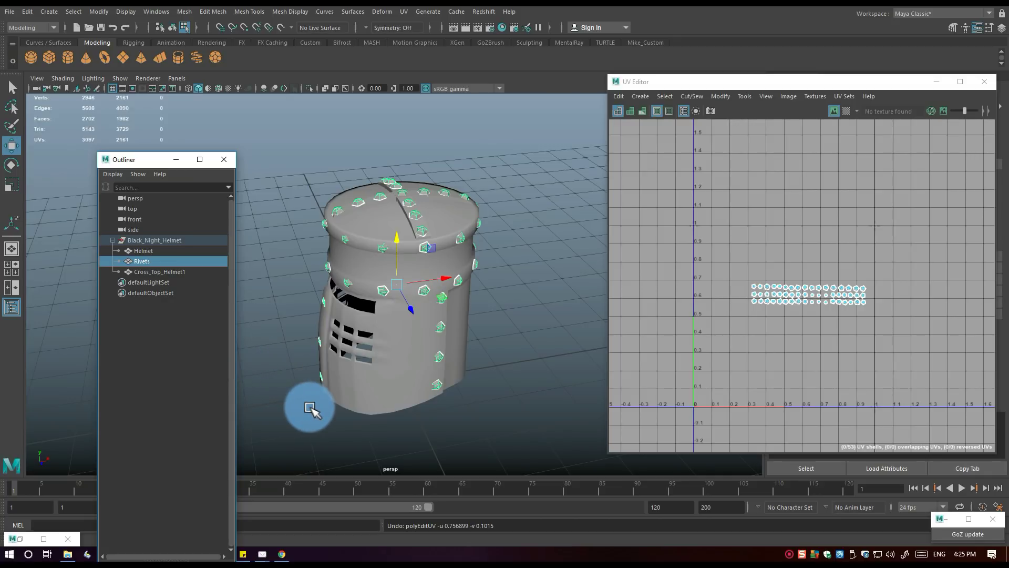
left_click_drag(313, 409, 361, 387, "alt")
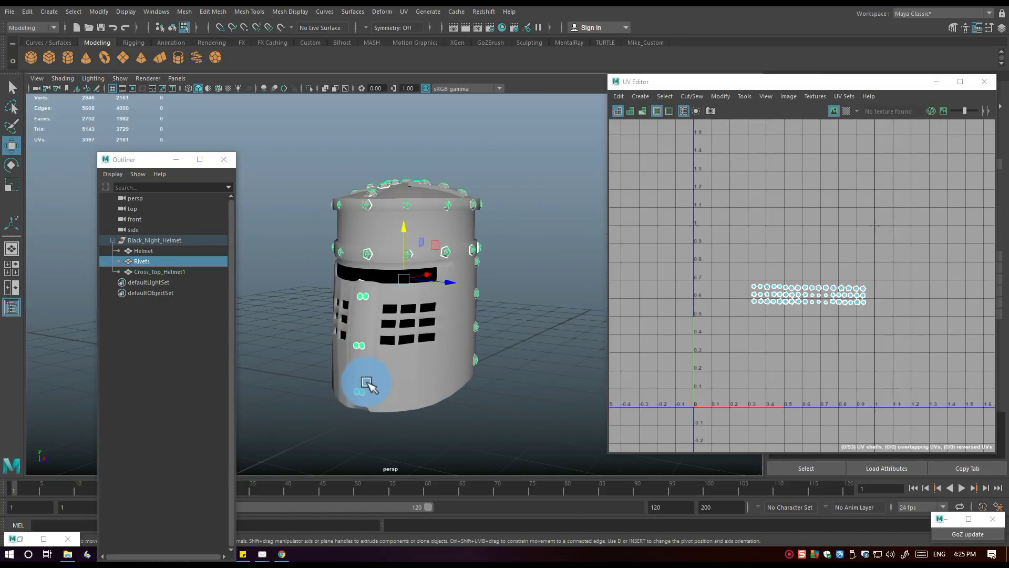
mouse_move(484, 419)
left_mouse_down("alt")
mouse_move(453, 443)
mouse_move(467, 399)
mouse_move(473, 419)
mouse_move(480, 411)
mouse_move(489, 420)
mouse_move(471, 403)
mouse_move(471, 419)
left_mouse_up("alt")
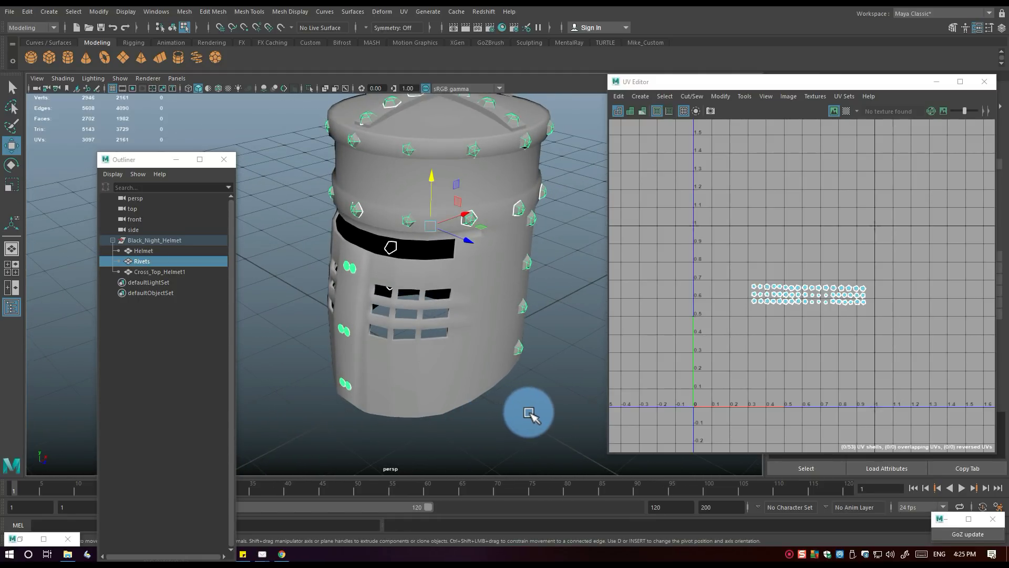
middle_click_drag(529, 413, 518, 442, "alt")
scroll(518, 439, "down", 2)
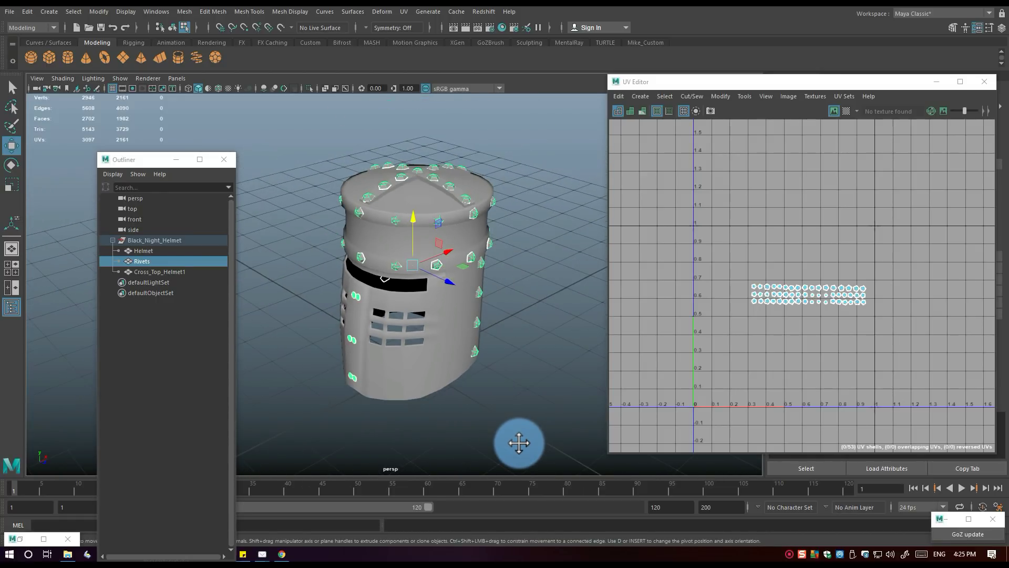
scroll(519, 442, "up", 2)
mouse_move(523, 426)
left_mouse_down("alt")
mouse_move(519, 399)
mouse_move(500, 385)
mouse_move(487, 405)
mouse_move(520, 421)
mouse_move(530, 414)
left_mouse_up("alt")
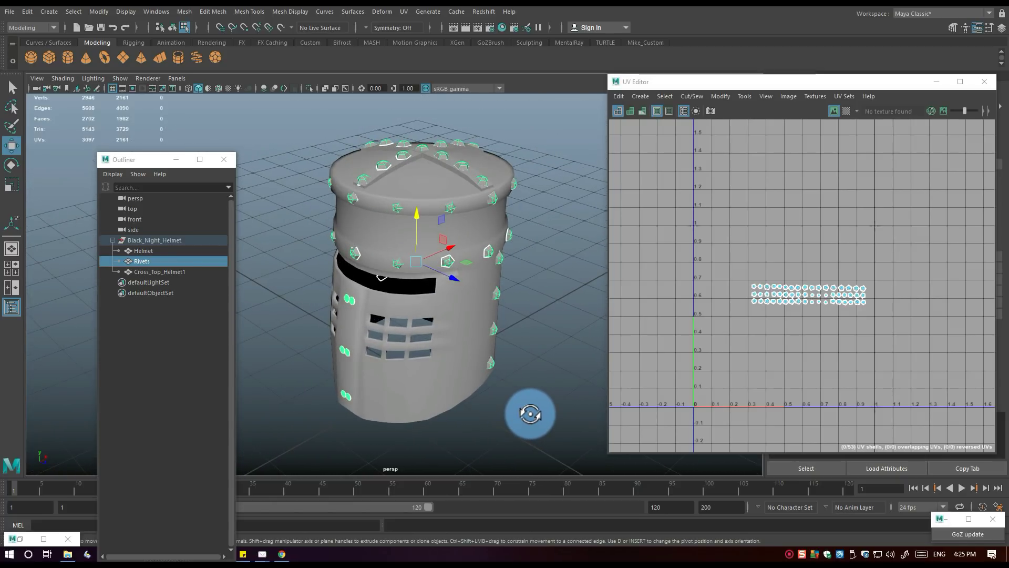